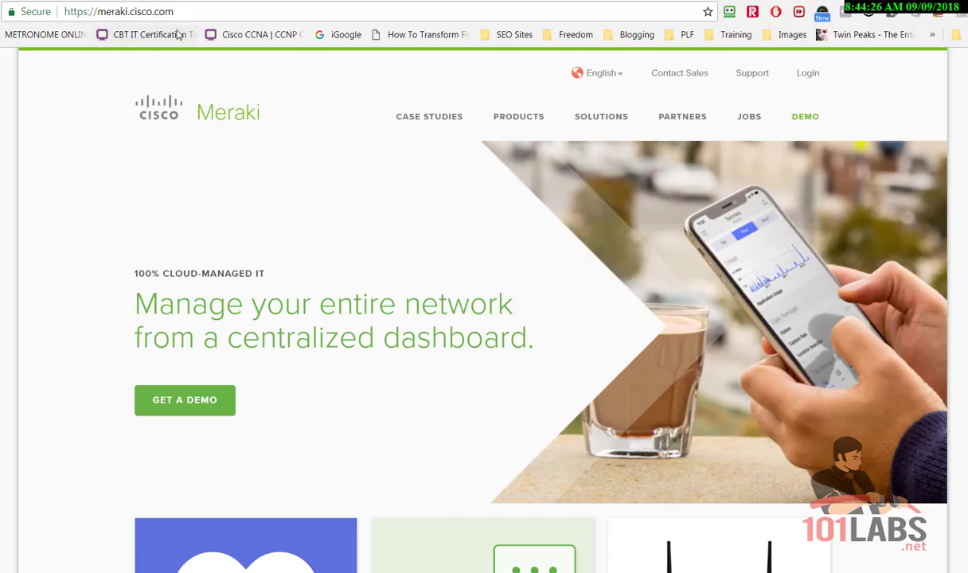
Open Meraki's free-demo page and scroll to the Request Trial Gear and Start Instant Demo options
{"action": "left_click_drag", "start_coordinate": [179, 12], "coordinate": [59, 11]}
{"action": "scroll", "coordinate": [484, 310], "scroll_direction": "down", "scroll_amount": 4}
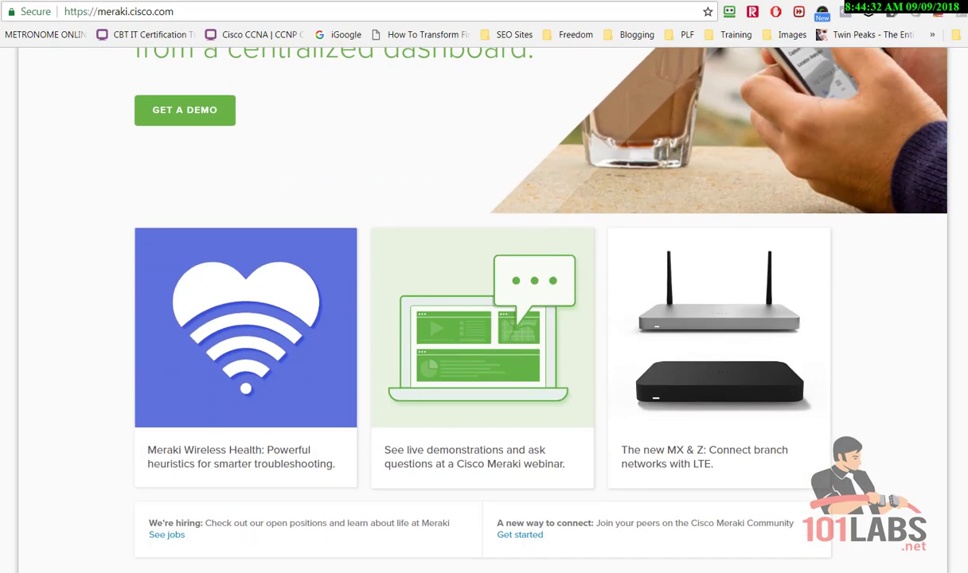
{"action": "scroll", "coordinate": [484, 310], "scroll_direction": "up", "scroll_amount": 3}
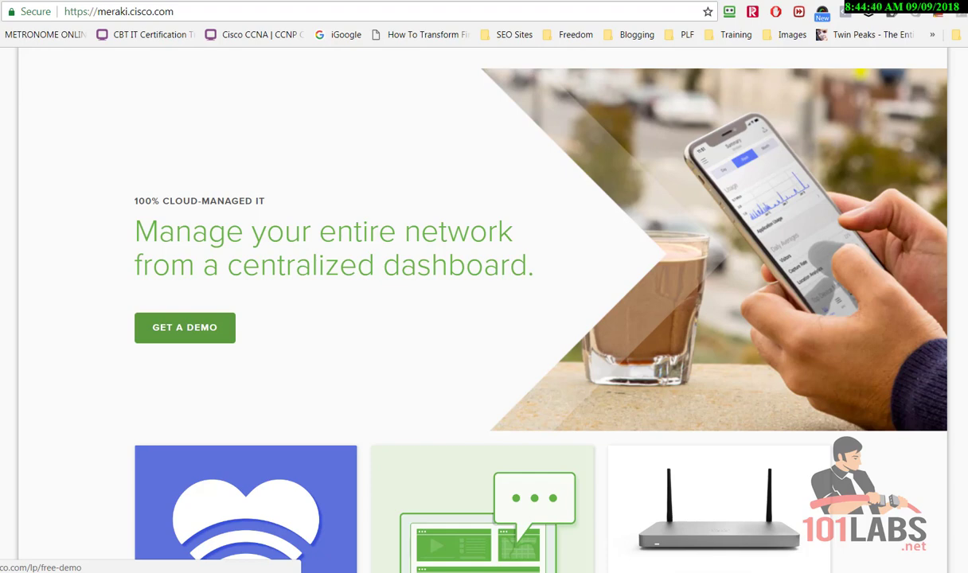
{"action": "left_click", "coordinate": [185, 327]}
{"action": "scroll", "coordinate": [110, 383], "scroll_direction": "down", "scroll_amount": 3}
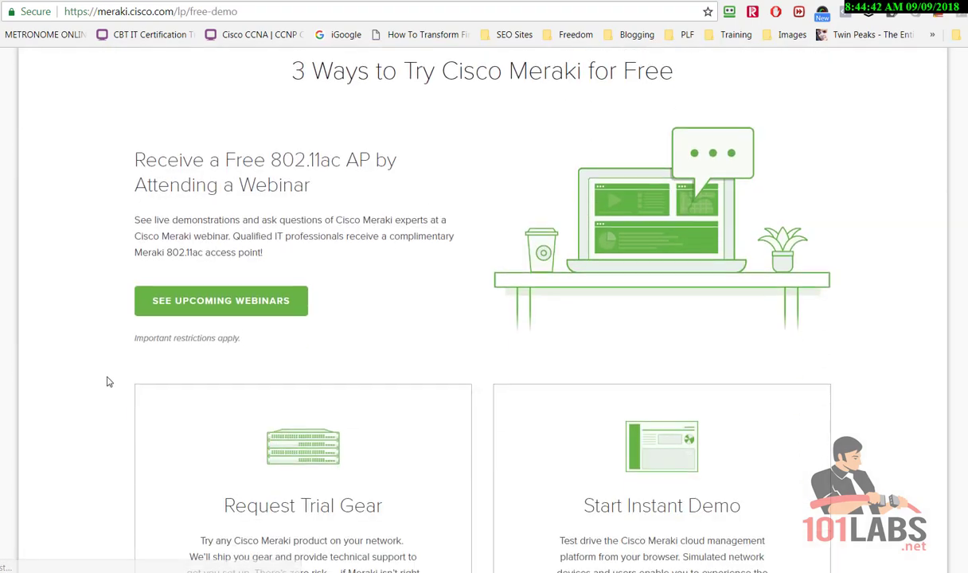
{"action": "scroll", "coordinate": [109, 382], "scroll_direction": "down", "scroll_amount": 4}
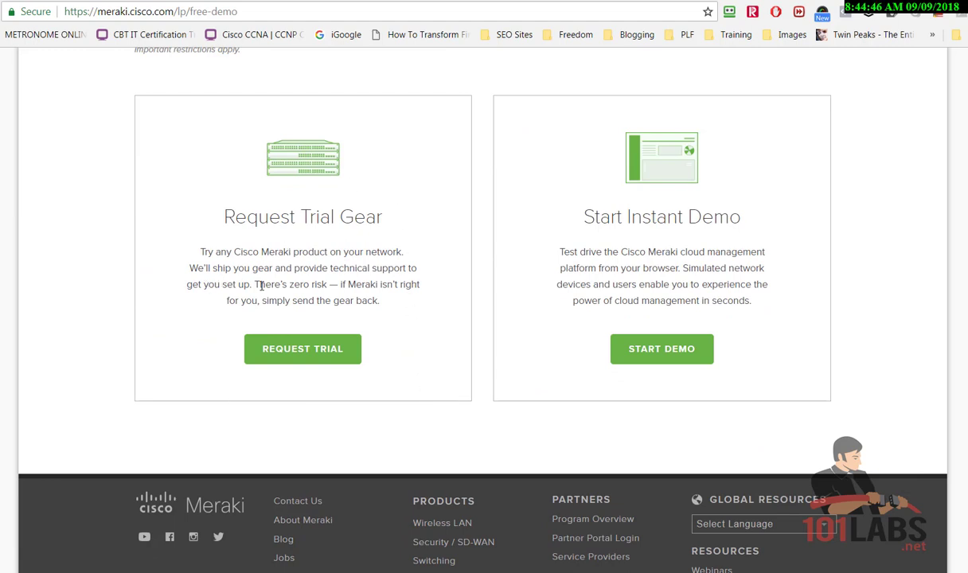
Start the instant Meraki Dashboard demo to bring up its sign-up form
{"action": "left_click", "coordinate": [433, 315], "text": "shift"}
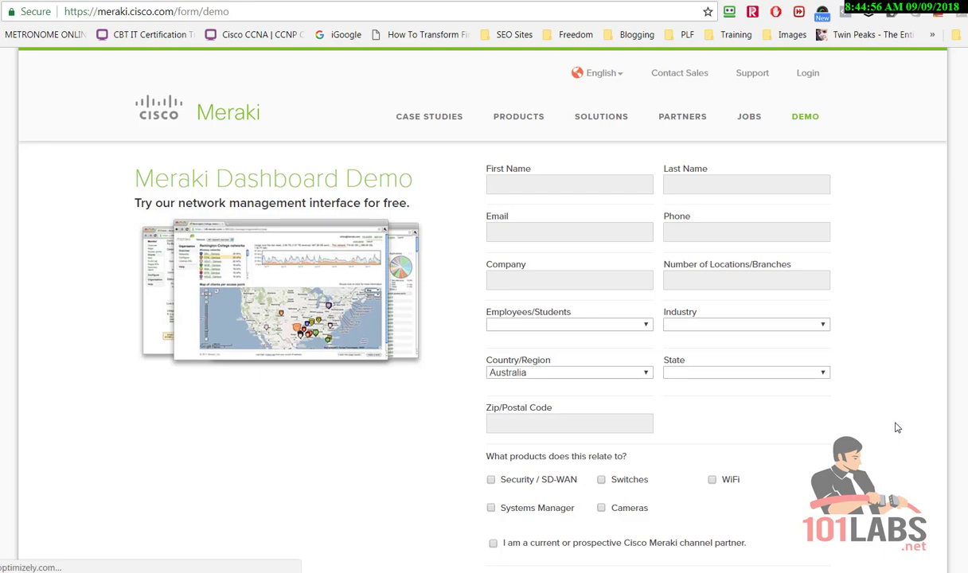
{"action": "scroll", "coordinate": [898, 428], "scroll_direction": "down", "scroll_amount": 3}
{"action": "scroll", "coordinate": [898, 428], "scroll_direction": "up", "scroll_amount": 3}
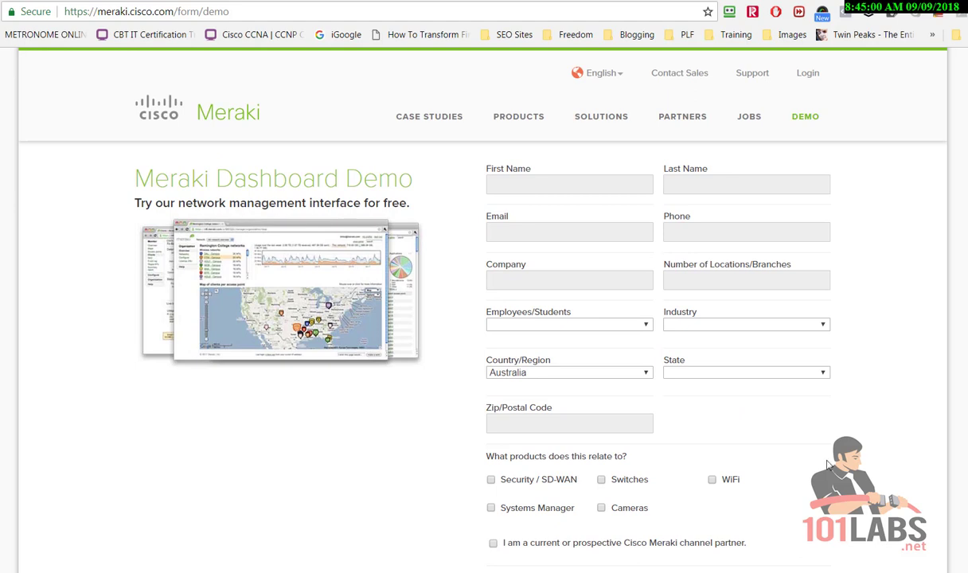
Enter the contact's first name, last name and e-mail, moving on to the phone field
{"action": "left_click", "coordinate": [536, 186]}
{"action": "left_click", "coordinate": [536, 186]}
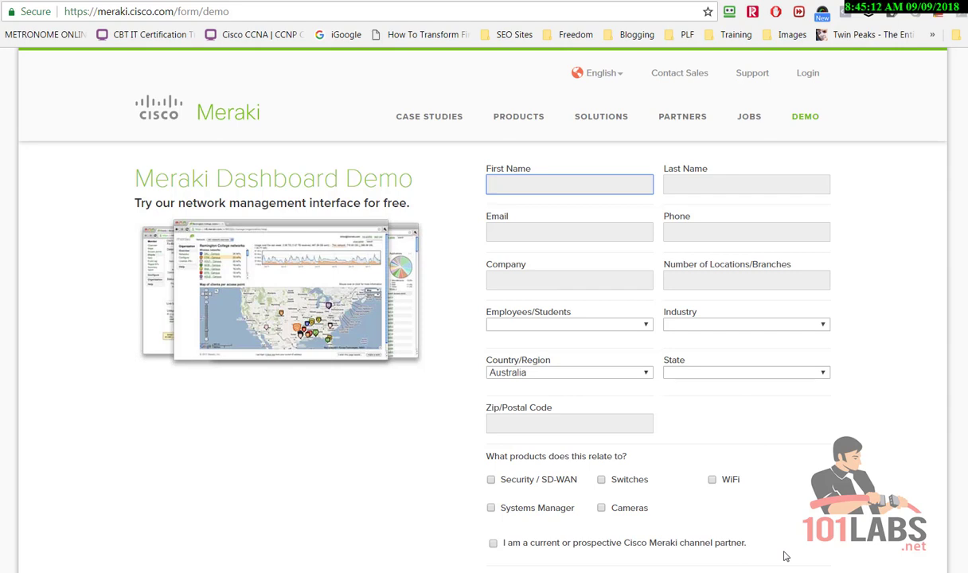
{"action": "key", "text": "Tab"}
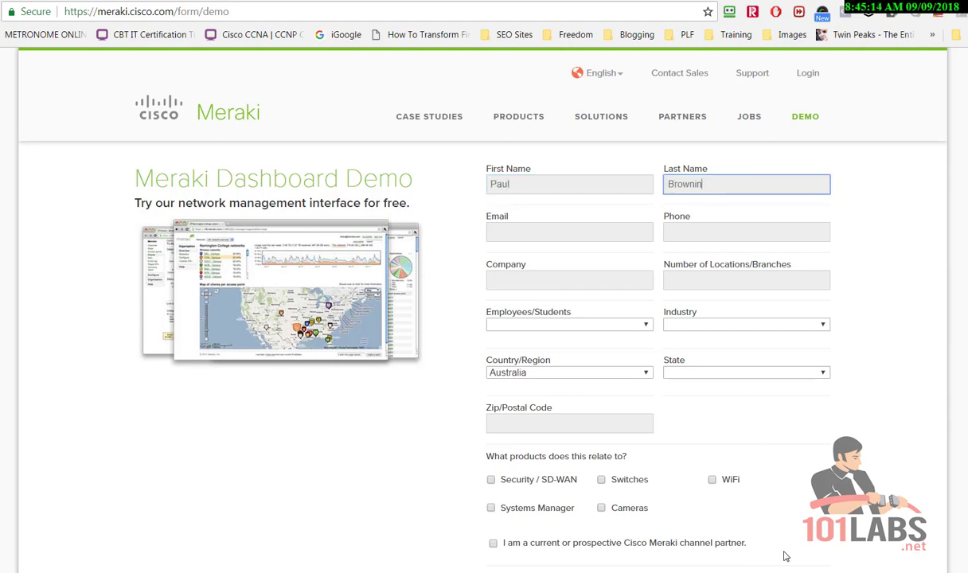
{"action": "key", "text": "Tab"}
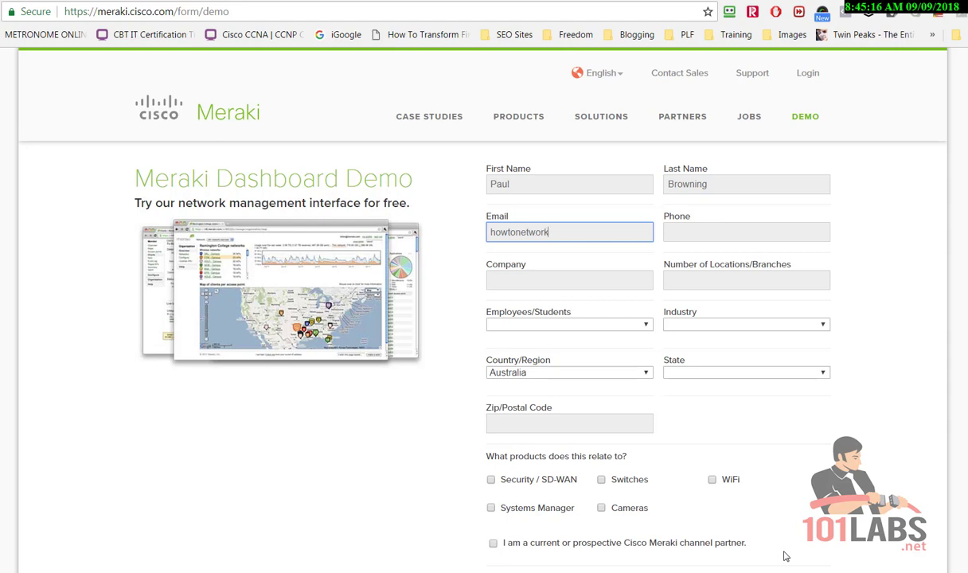
{"action": "key", "text": "Tab"}
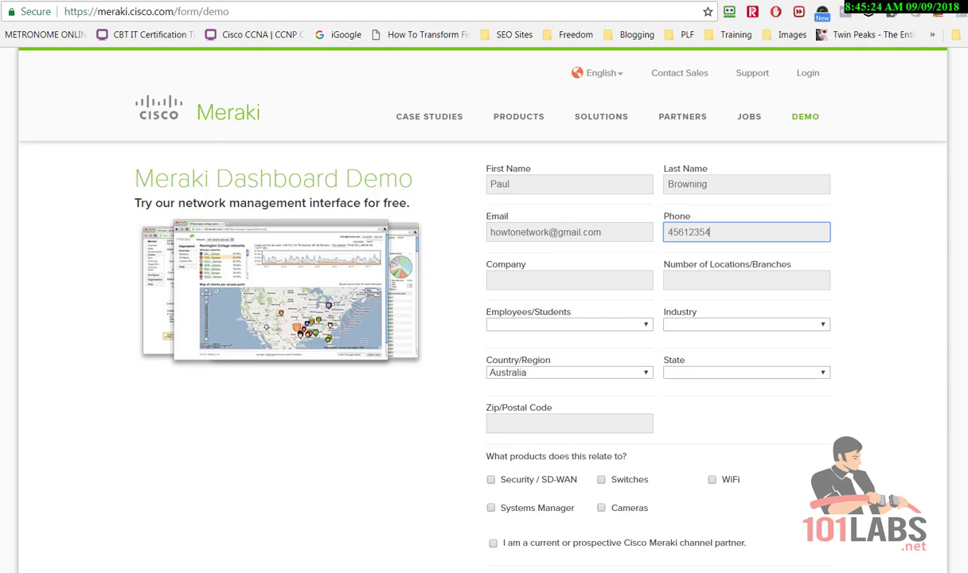
Enter company UK and 4 locations in the demo form
{"action": "left_click", "coordinate": [616, 281]}
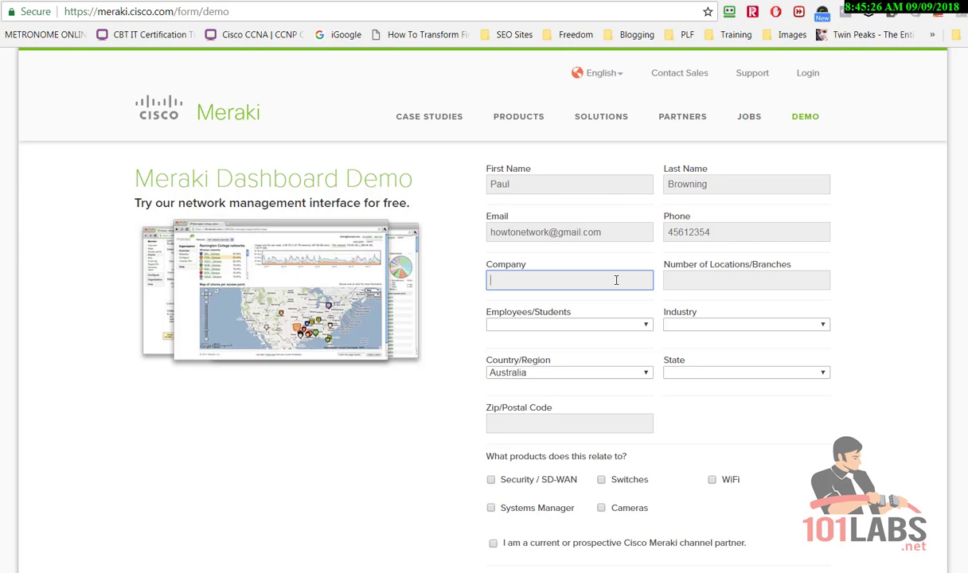
{"action": "type", "text": "UK"}
{"action": "key", "text": "Tab"}
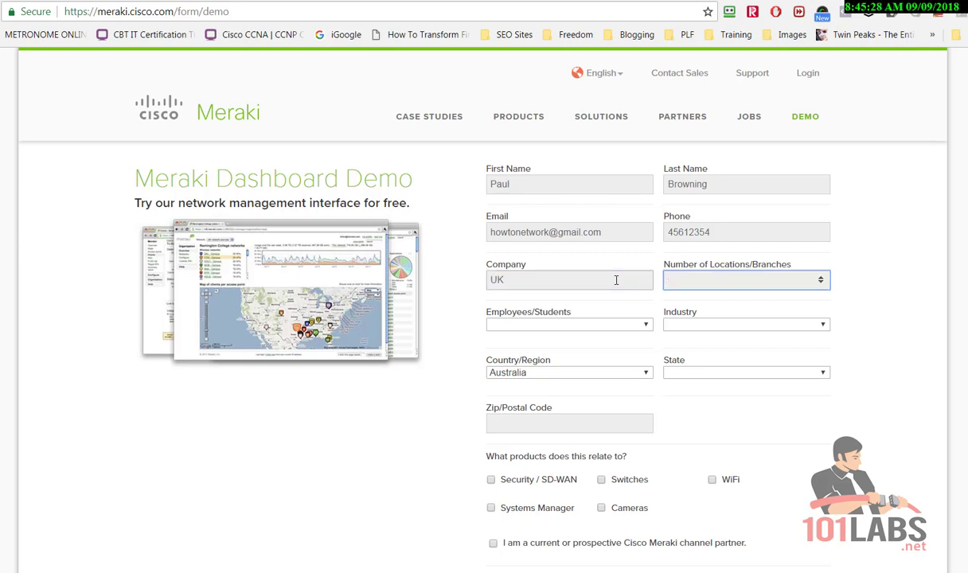
{"action": "left_click", "coordinate": [821, 282]}
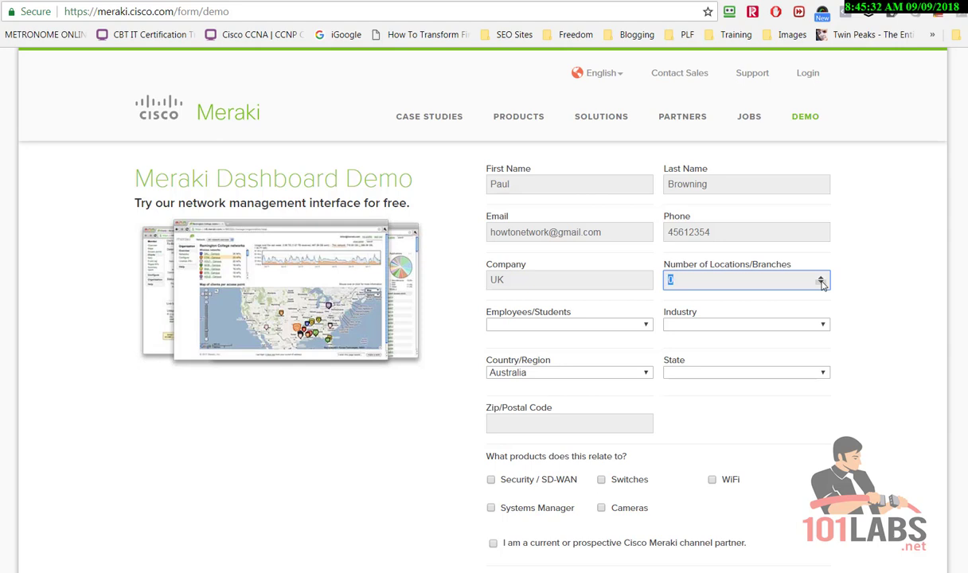
{"action": "type", "text": "4"}
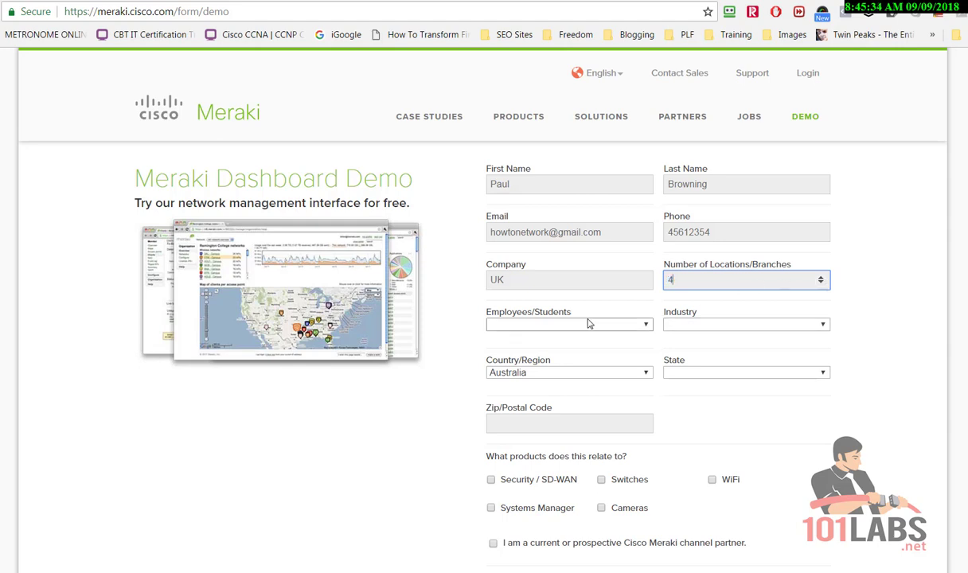
Choose 1 to 99 employees, Arts/Recreation industry, Australian Capital Territory state, and enter the postal code
{"action": "left_click", "coordinate": [570, 325]}
{"action": "left_click", "coordinate": [562, 348]}
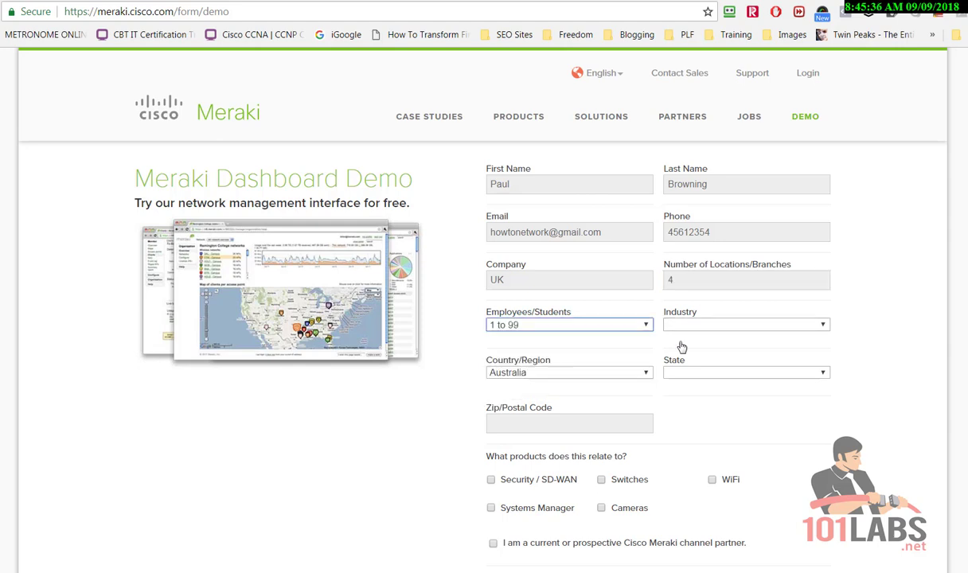
{"action": "left_click", "coordinate": [685, 325]}
{"action": "left_click", "coordinate": [721, 352]}
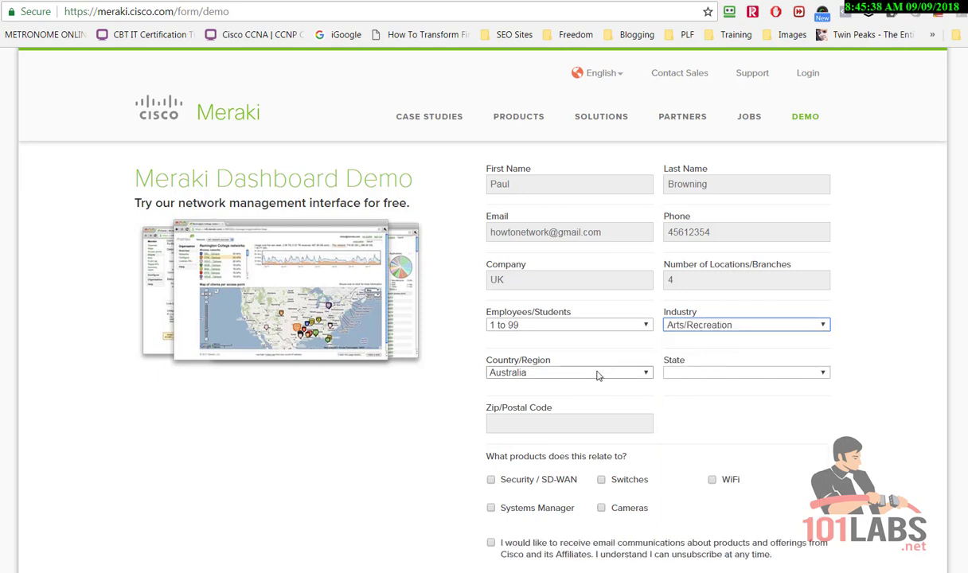
{"action": "left_click", "coordinate": [700, 372]}
{"action": "left_click", "coordinate": [695, 396]}
{"action": "left_click", "coordinate": [553, 416]}
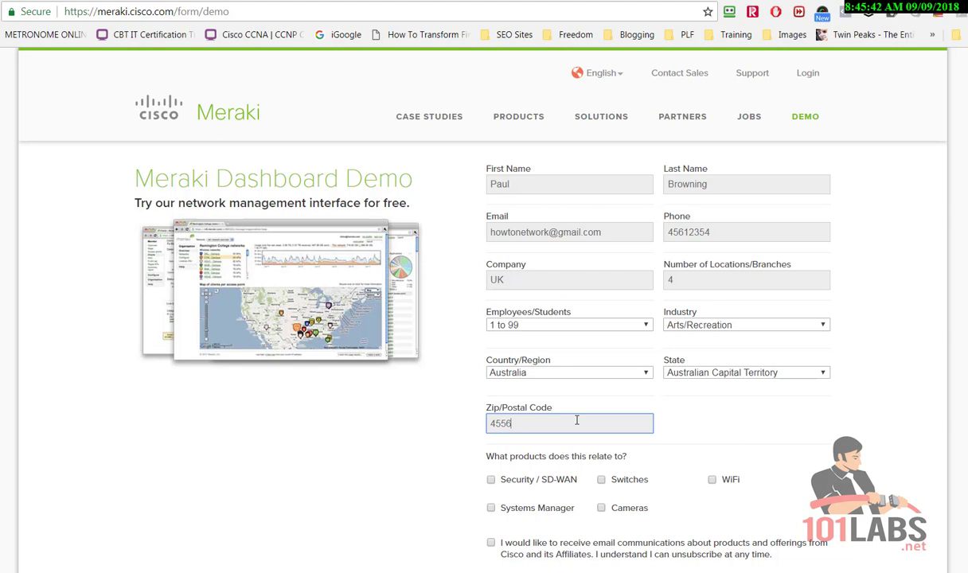
{"action": "type", "text": "4556"}
Tick Security / SD-WAN, Systems Manager, Switches, Cameras and WiFi, then submit the demo form
{"action": "scroll", "coordinate": [578, 421], "scroll_direction": "down", "scroll_amount": 2}
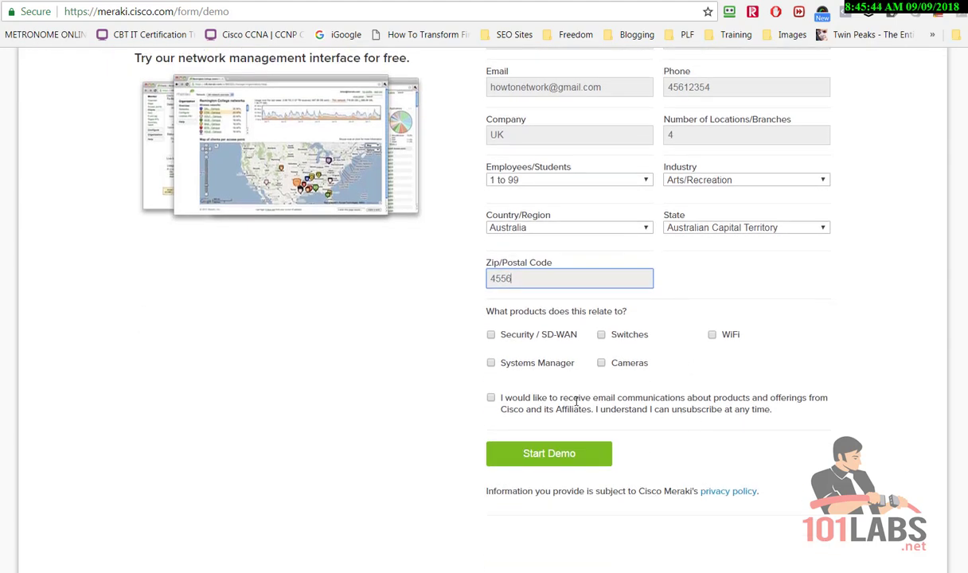
{"action": "left_click", "coordinate": [492, 336]}
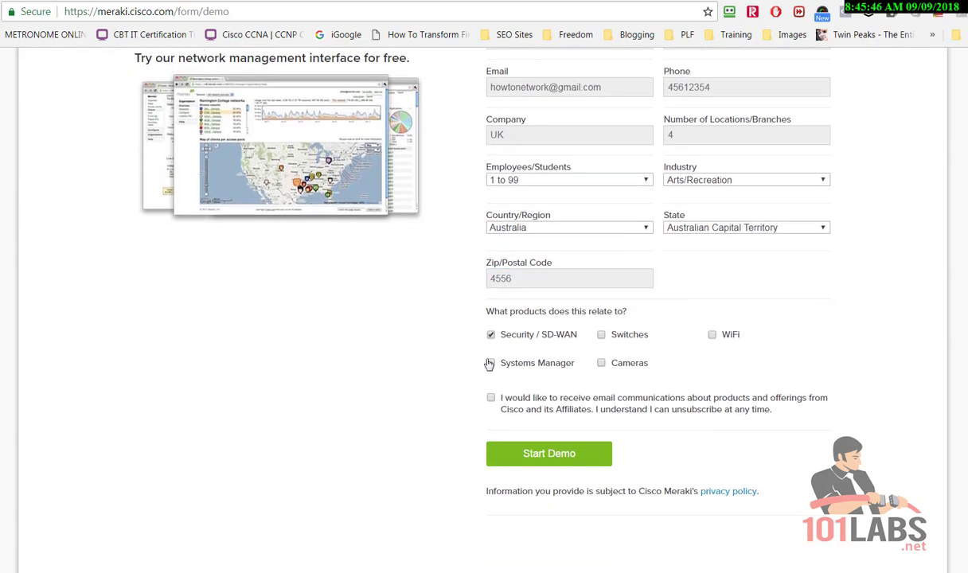
{"action": "left_click", "coordinate": [491, 363]}
{"action": "left_click", "coordinate": [601, 335]}
{"action": "left_click", "coordinate": [601, 364]}
{"action": "left_click", "coordinate": [712, 335]}
{"action": "left_click", "coordinate": [562, 455]}
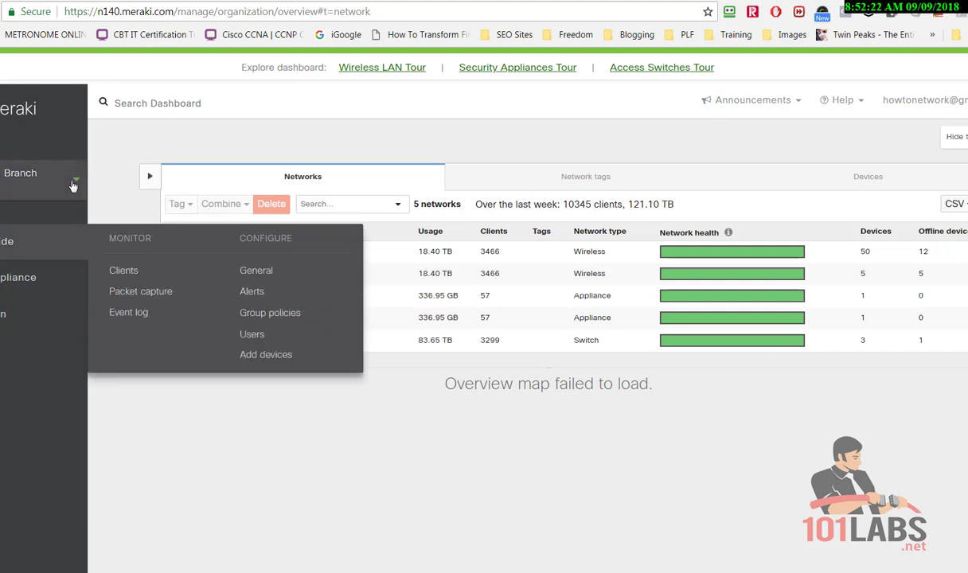
Wait for the demo dashboard's Organization Overview with its five Live Demo networks to load
{"action": "mouse_move", "coordinate": [28, 284]}
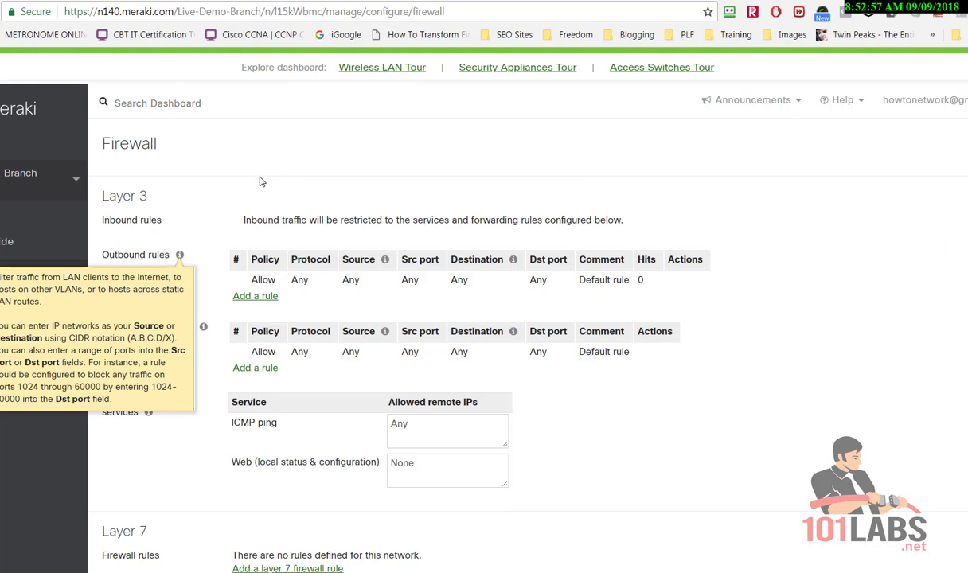
{"action": "left_click_drag", "start_coordinate": [241, 220], "coordinate": [622, 220]}
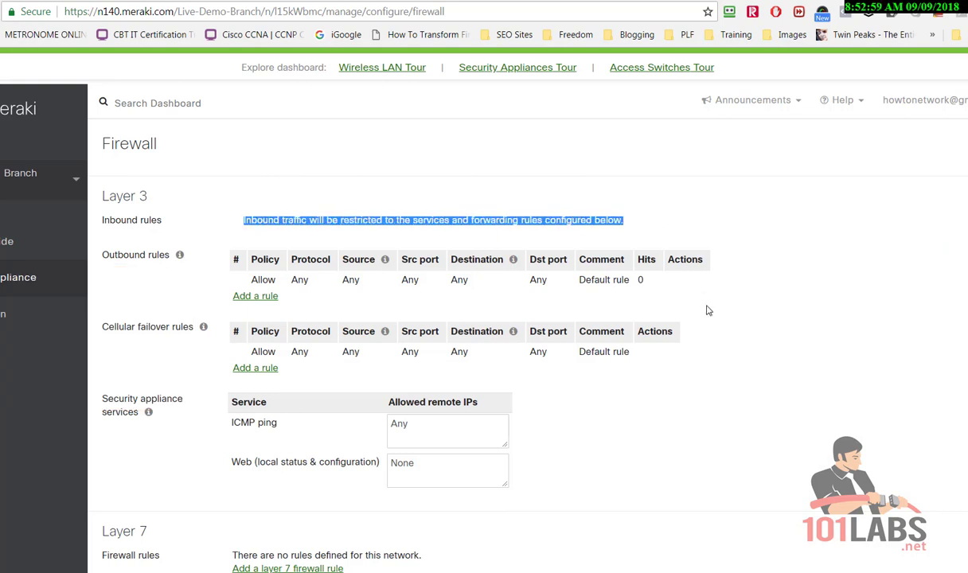
{"action": "left_click", "coordinate": [691, 383]}
{"action": "scroll", "coordinate": [731, 421], "scroll_direction": "down", "scroll_amount": 1}
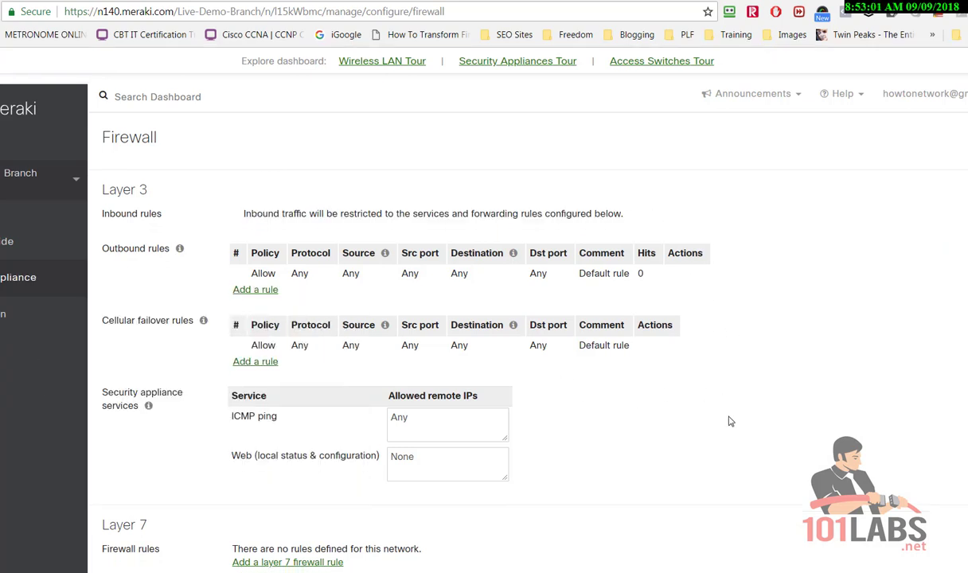
{"action": "scroll", "coordinate": [731, 421], "scroll_direction": "down", "scroll_amount": 1}
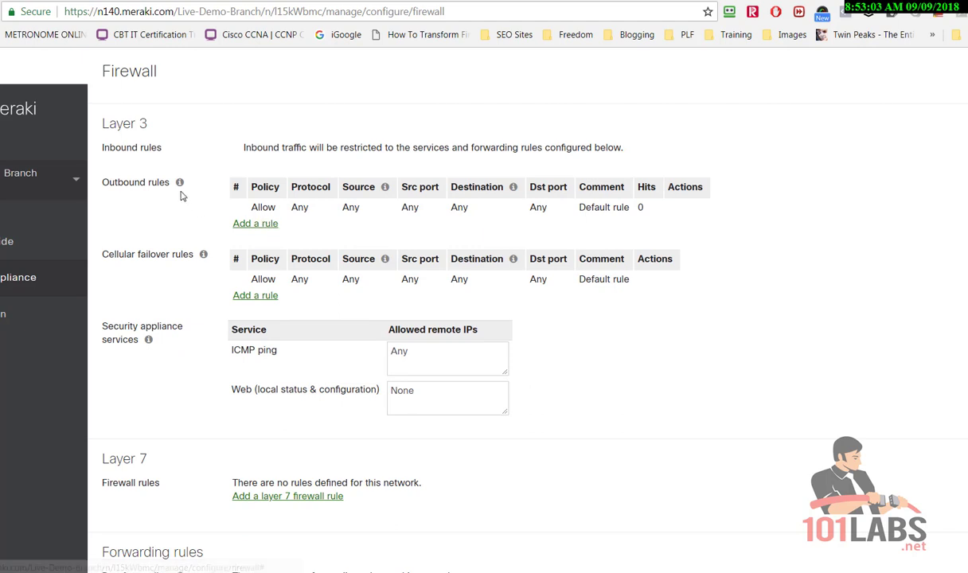
{"action": "mouse_move", "coordinate": [180, 184]}
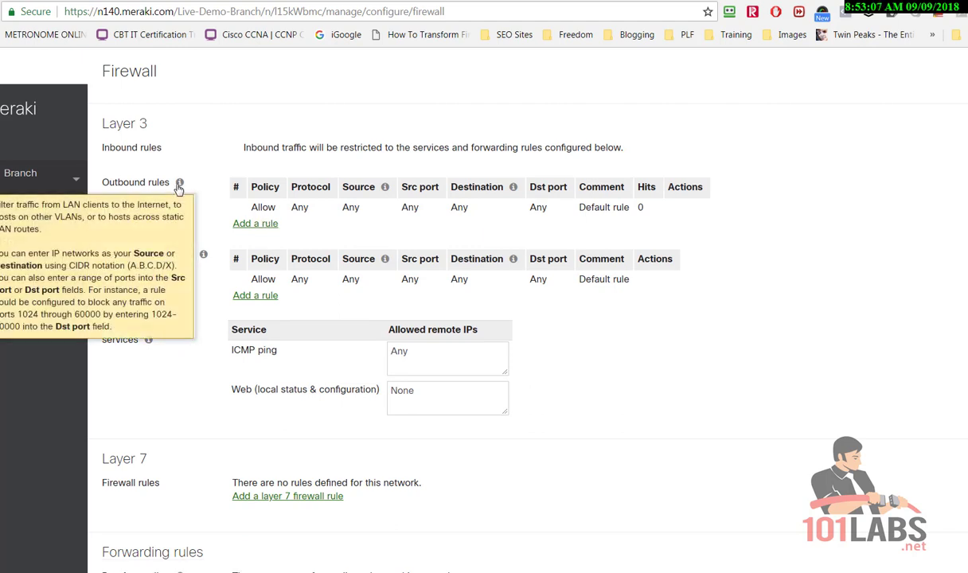
{"action": "mouse_move", "coordinate": [203, 257]}
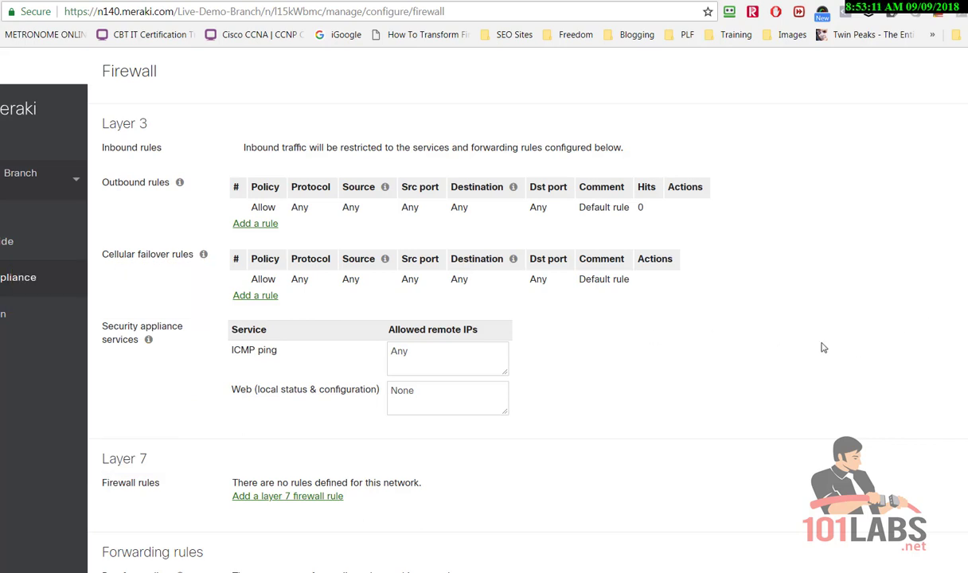
{"action": "scroll", "coordinate": [760, 330], "scroll_direction": "down", "scroll_amount": 2}
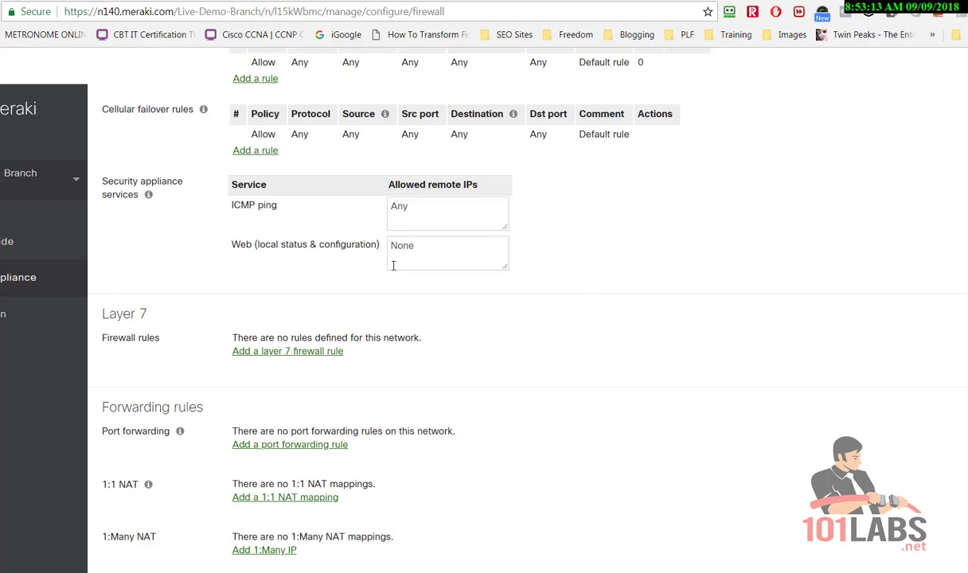
{"action": "mouse_move", "coordinate": [150, 196]}
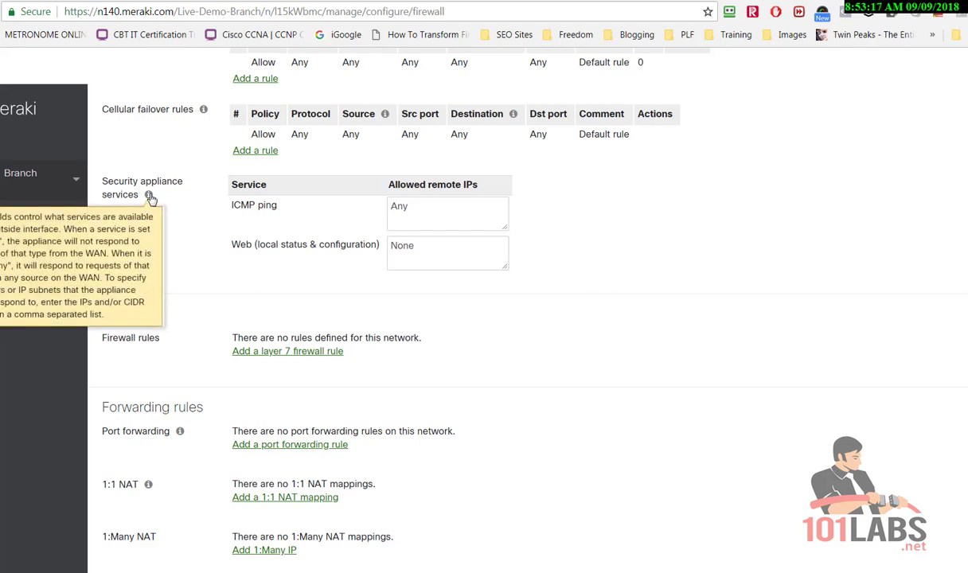
{"action": "scroll", "coordinate": [564, 359], "scroll_direction": "down", "scroll_amount": 2}
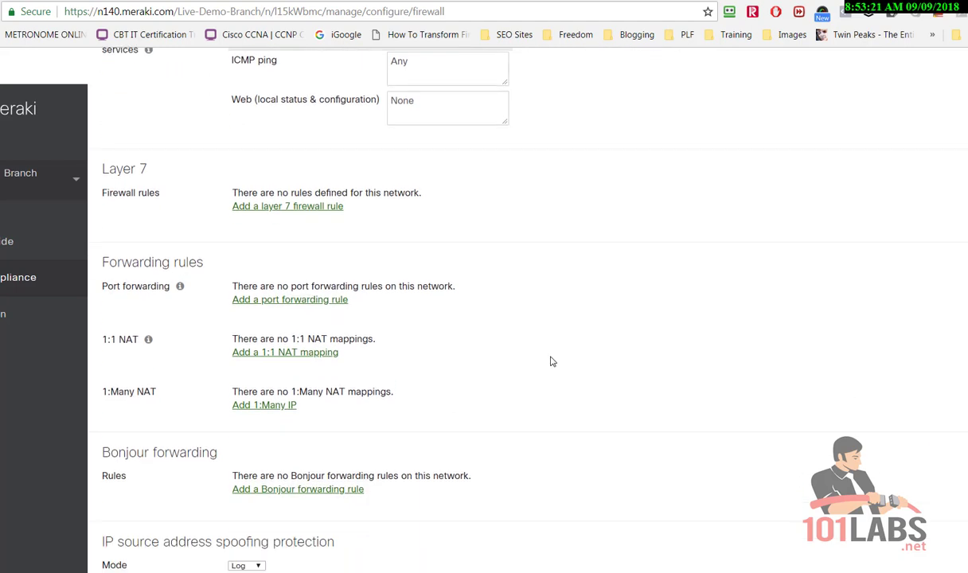
{"action": "mouse_move", "coordinate": [99, 305]}
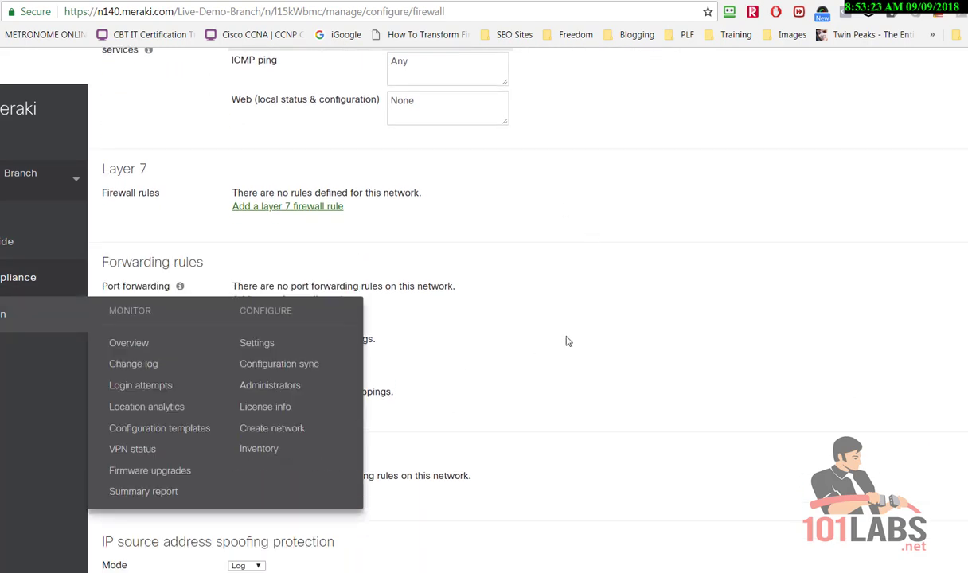
{"action": "left_click_drag", "start_coordinate": [171, 287], "coordinate": [100, 284]}
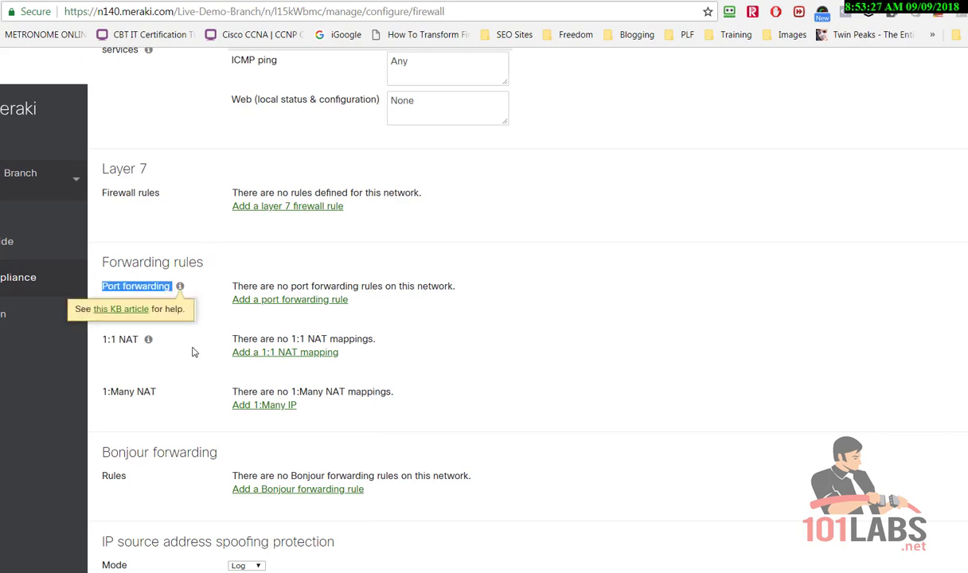
{"action": "scroll", "coordinate": [193, 349], "scroll_direction": "down", "scroll_amount": 1}
{"action": "mouse_move", "coordinate": [152, 271]}
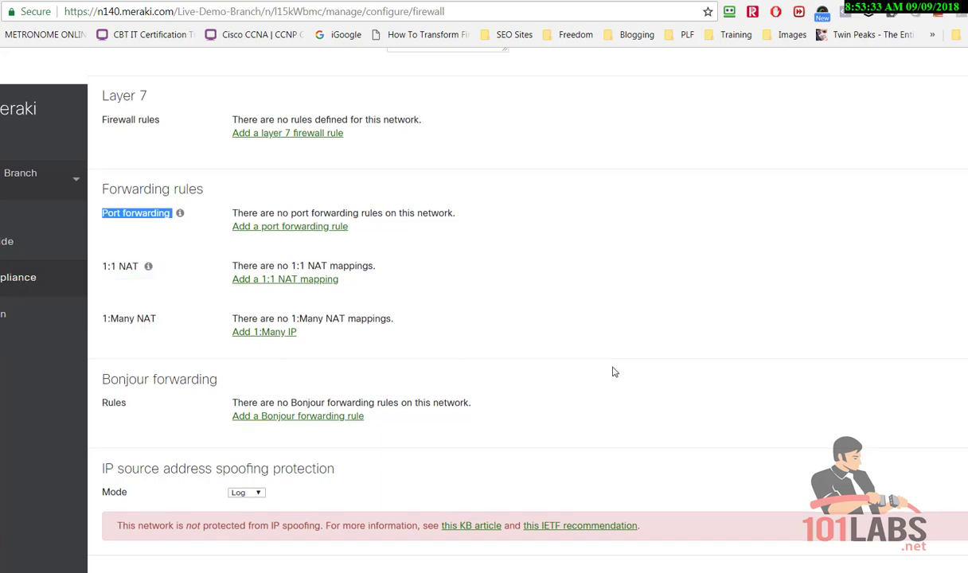
{"action": "scroll", "coordinate": [638, 375], "scroll_direction": "down", "scroll_amount": 2}
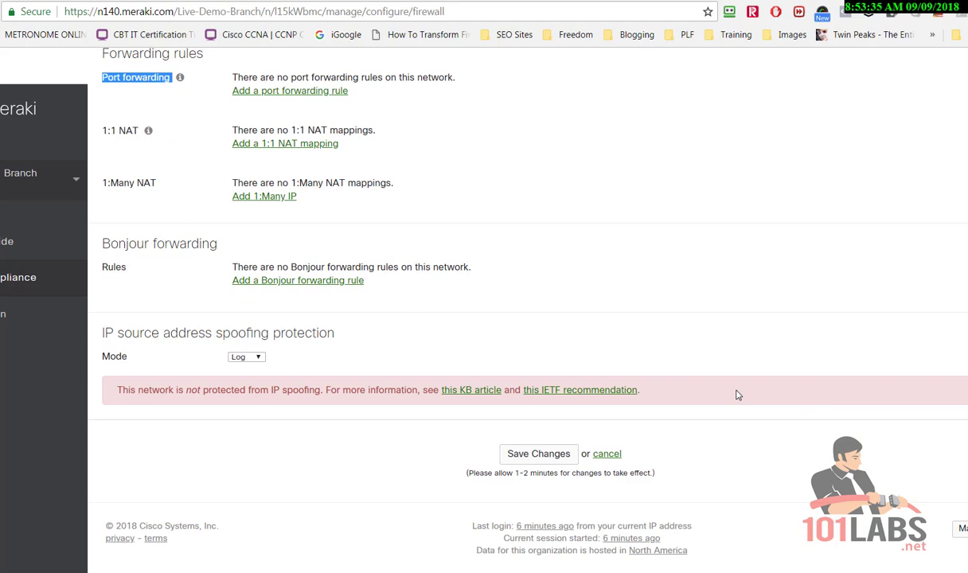
{"action": "scroll", "coordinate": [737, 394], "scroll_direction": "up", "scroll_amount": 3}
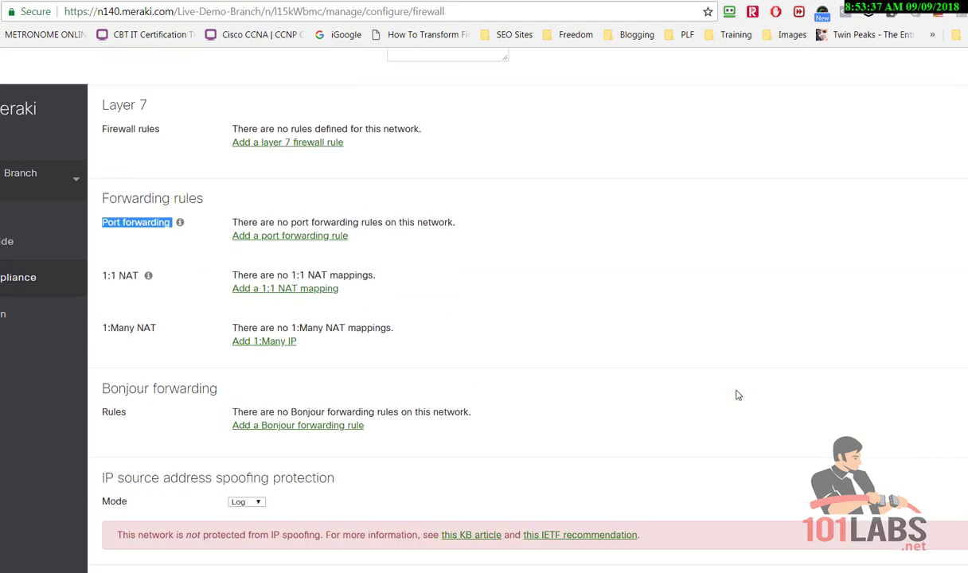
Add a Layer 7 rule denying Online backup > Backblaze, then add a second blank deny rule
{"action": "left_click", "coordinate": [692, 352]}
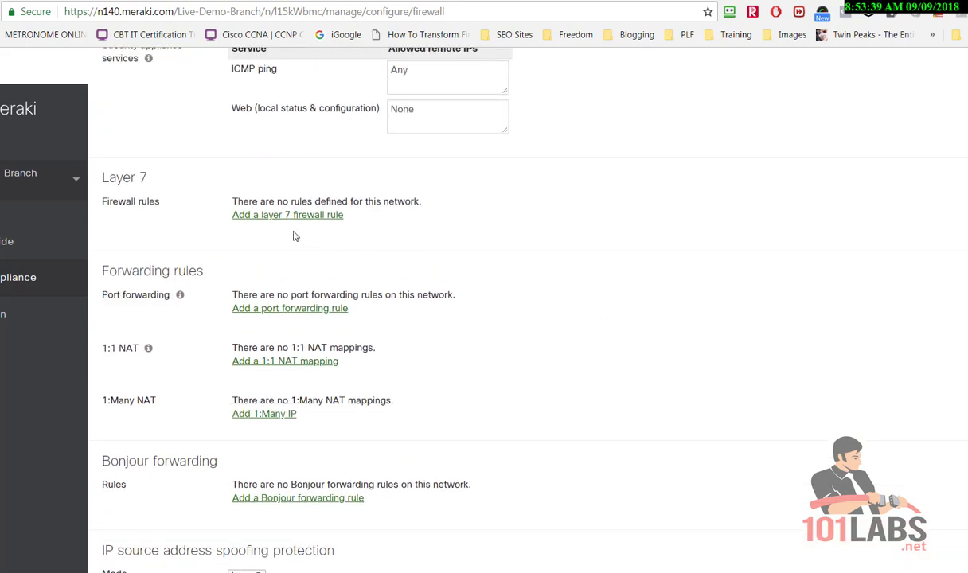
{"action": "left_click", "coordinate": [322, 219]}
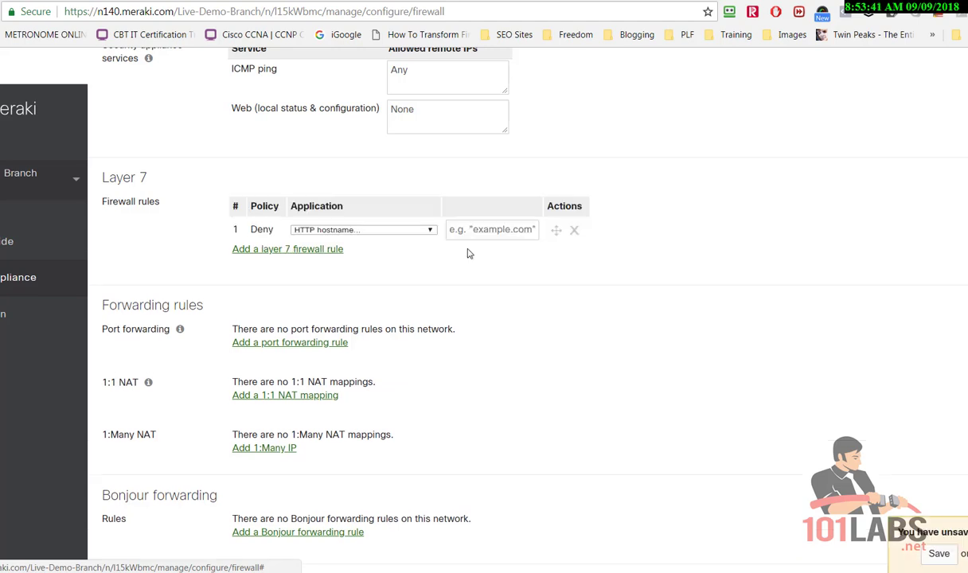
{"action": "scroll", "coordinate": [536, 275], "scroll_direction": "down", "scroll_amount": 2}
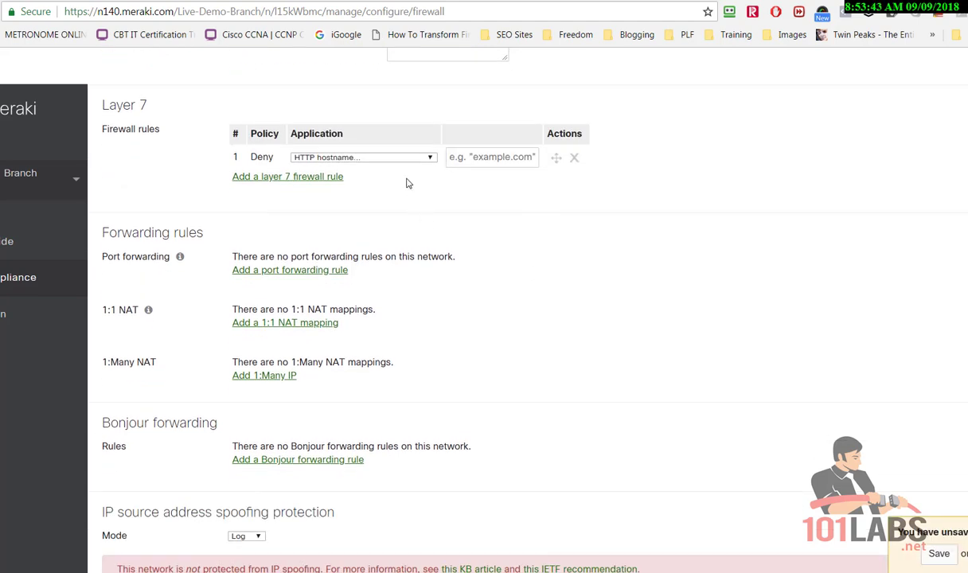
{"action": "left_click", "coordinate": [431, 158]}
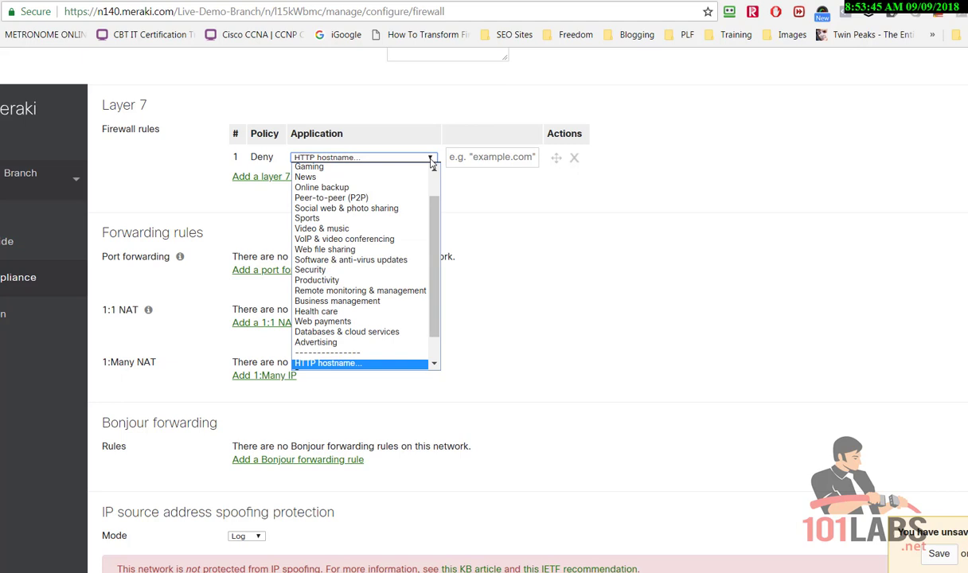
{"action": "scroll", "coordinate": [381, 183], "scroll_direction": "up", "scroll_amount": 1}
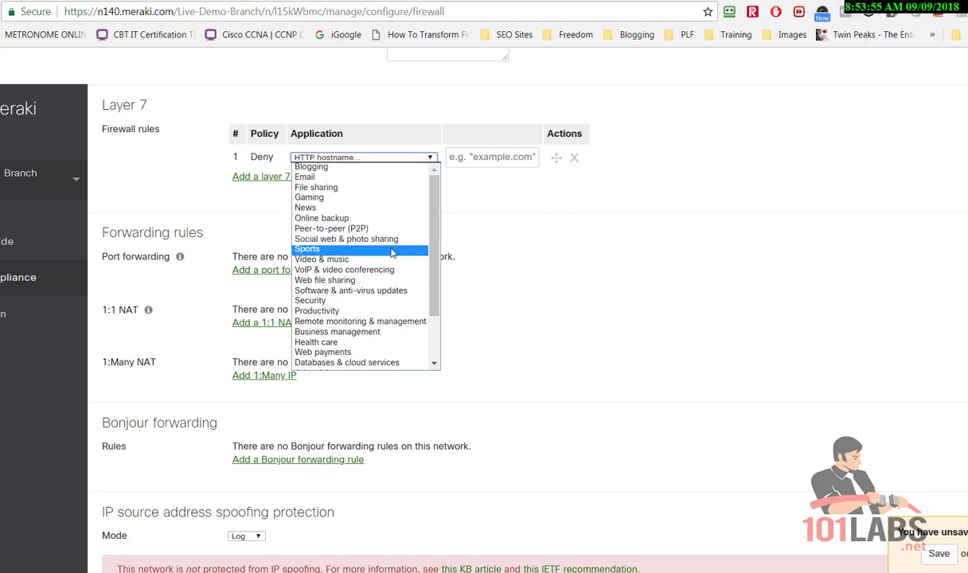
{"action": "scroll", "coordinate": [391, 251], "scroll_direction": "down", "scroll_amount": 2}
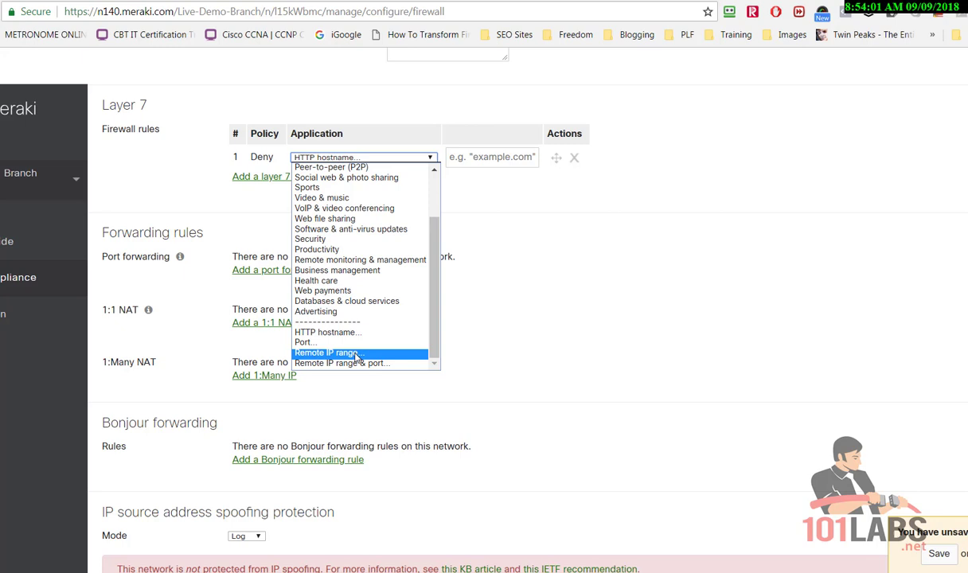
{"action": "scroll", "coordinate": [356, 316], "scroll_direction": "up", "scroll_amount": 2}
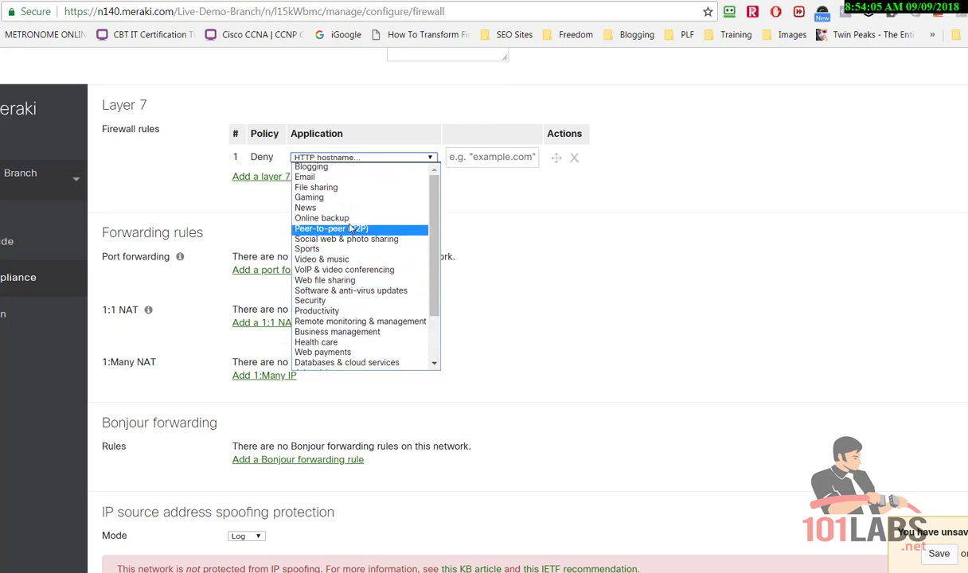
{"action": "left_click", "coordinate": [348, 219]}
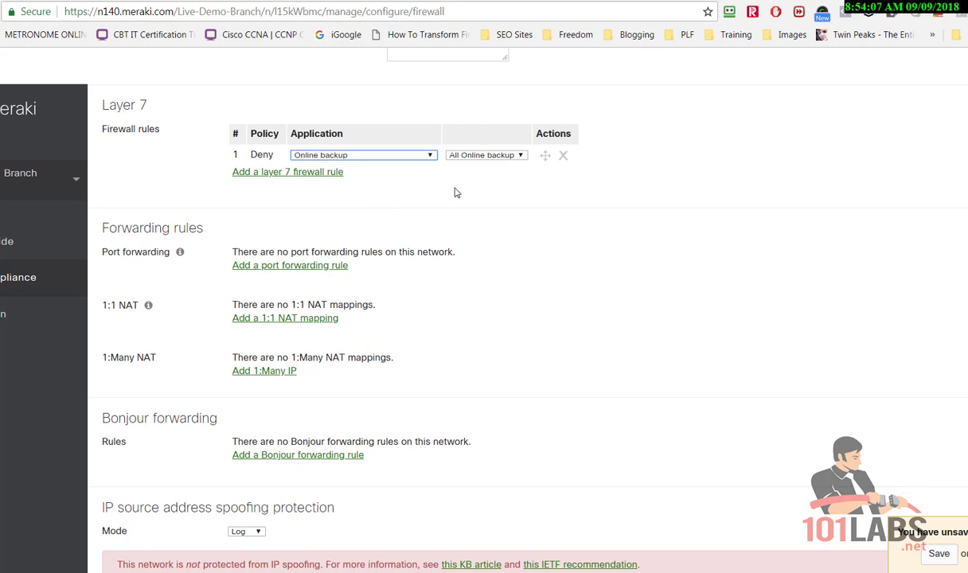
{"action": "left_click", "coordinate": [513, 157]}
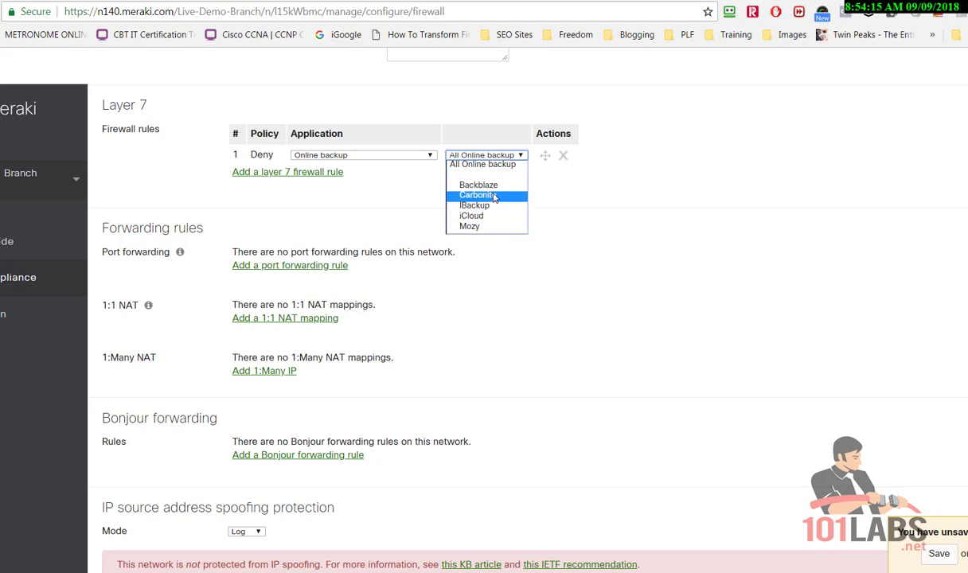
{"action": "left_click", "coordinate": [472, 185]}
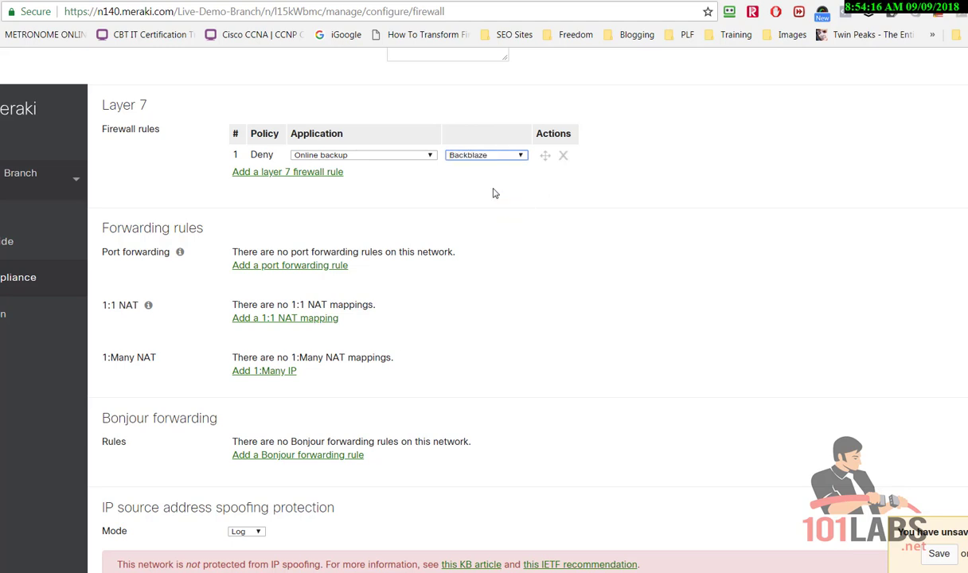
{"action": "left_click", "coordinate": [323, 173]}
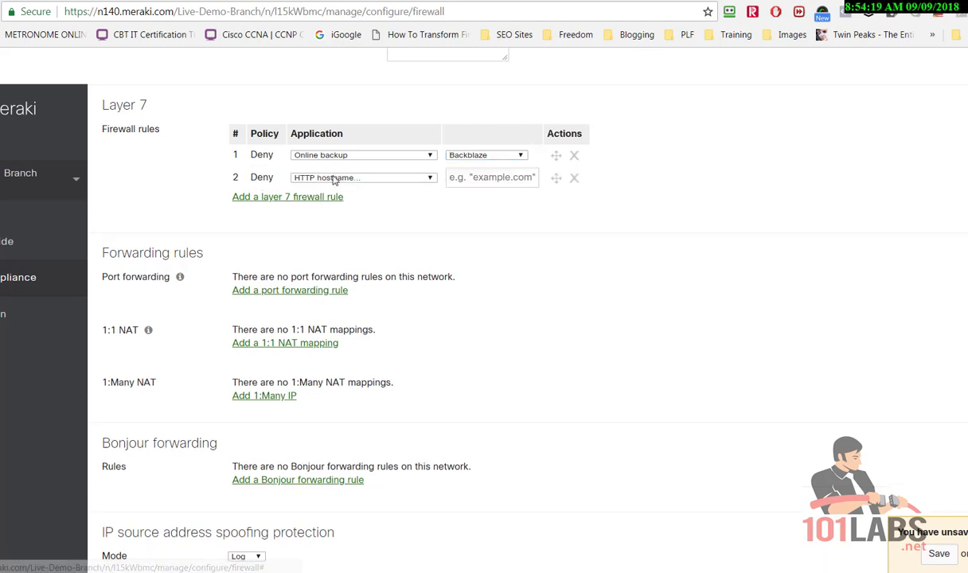
Make rule 2 deny Video & music > YouTube and drag it above the Backblaze rule
{"action": "left_click", "coordinate": [408, 179]}
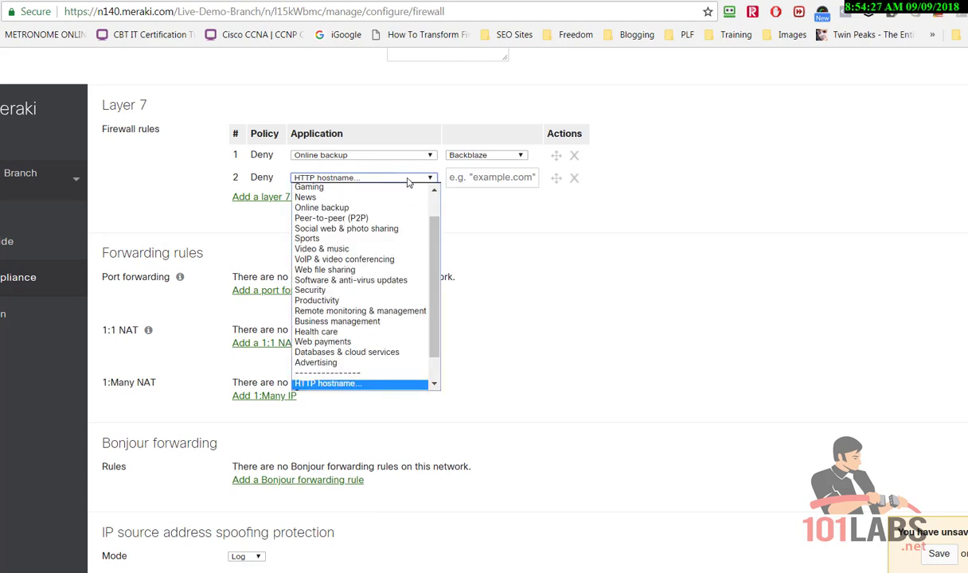
{"action": "left_click", "coordinate": [384, 250]}
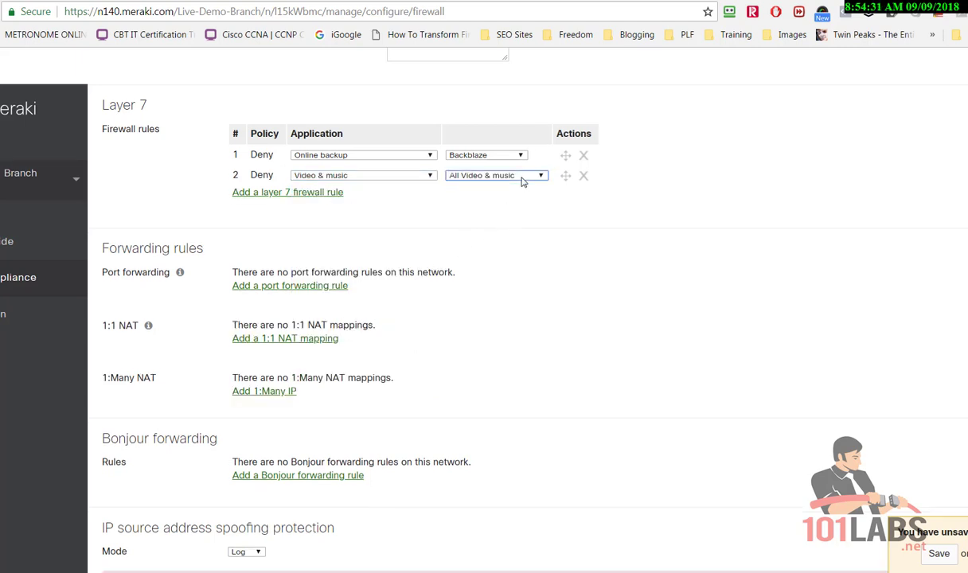
{"action": "left_click", "coordinate": [498, 175]}
{"action": "left_click_drag", "start_coordinate": [539, 215], "coordinate": [517, 351]}
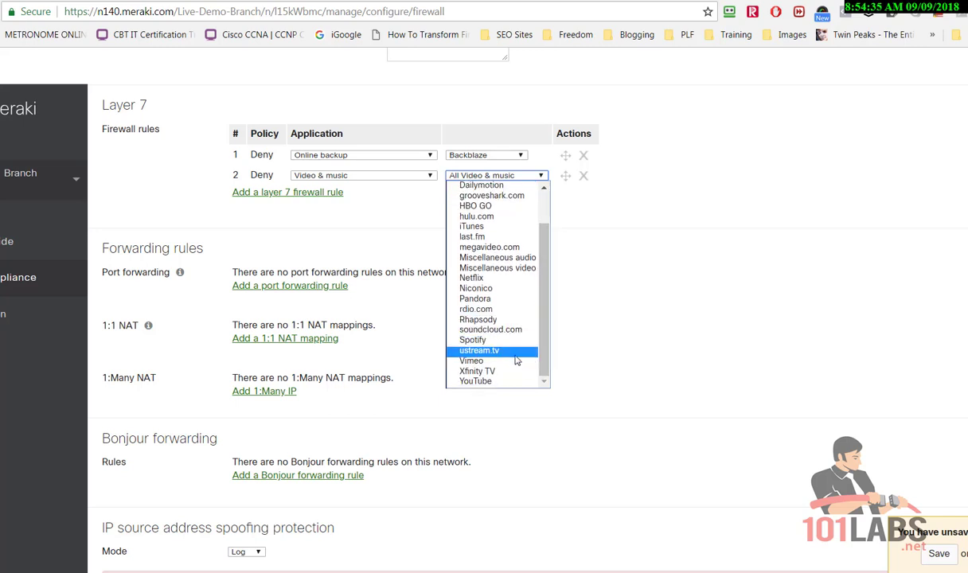
{"action": "left_click", "coordinate": [499, 384]}
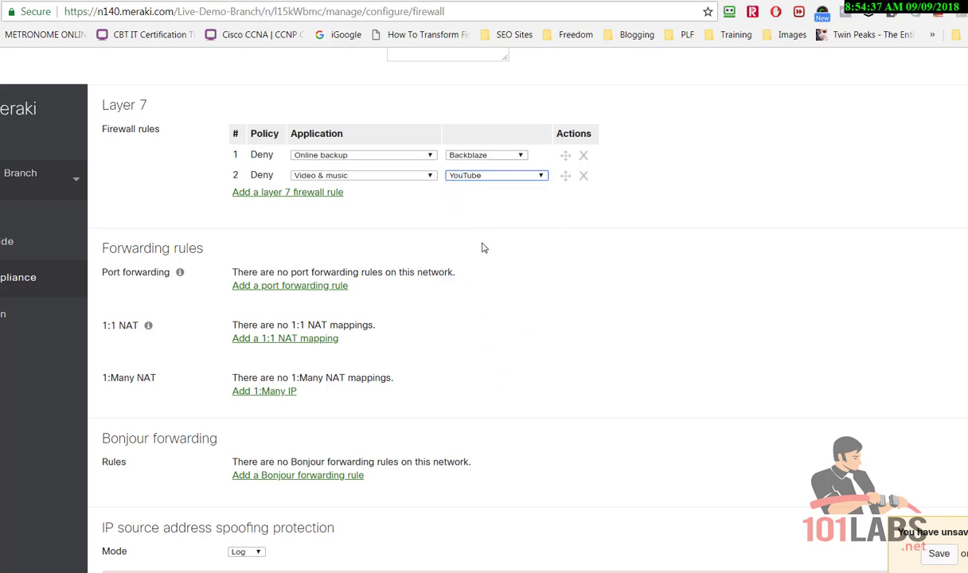
{"action": "left_click", "coordinate": [484, 207]}
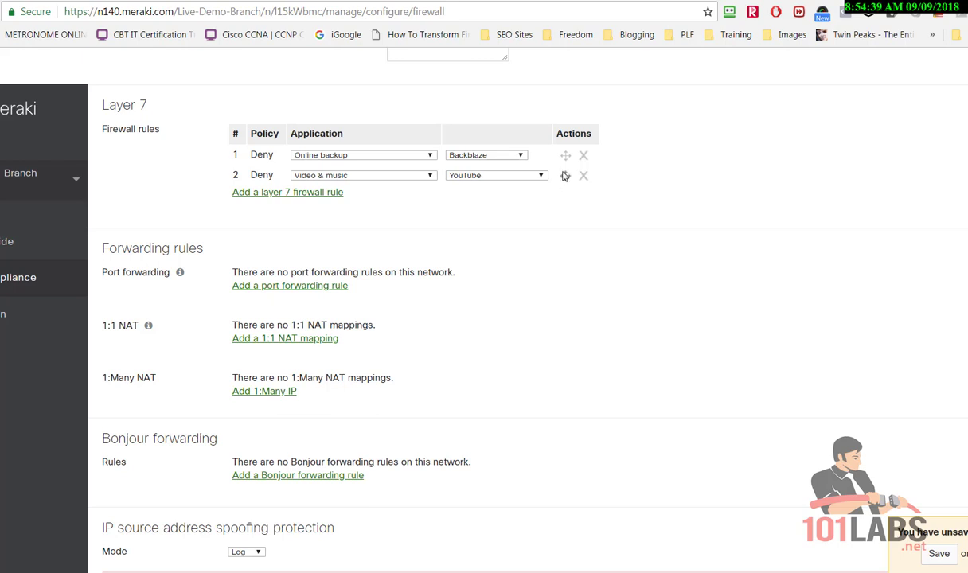
{"action": "left_click_drag", "start_coordinate": [563, 176], "coordinate": [561, 158]}
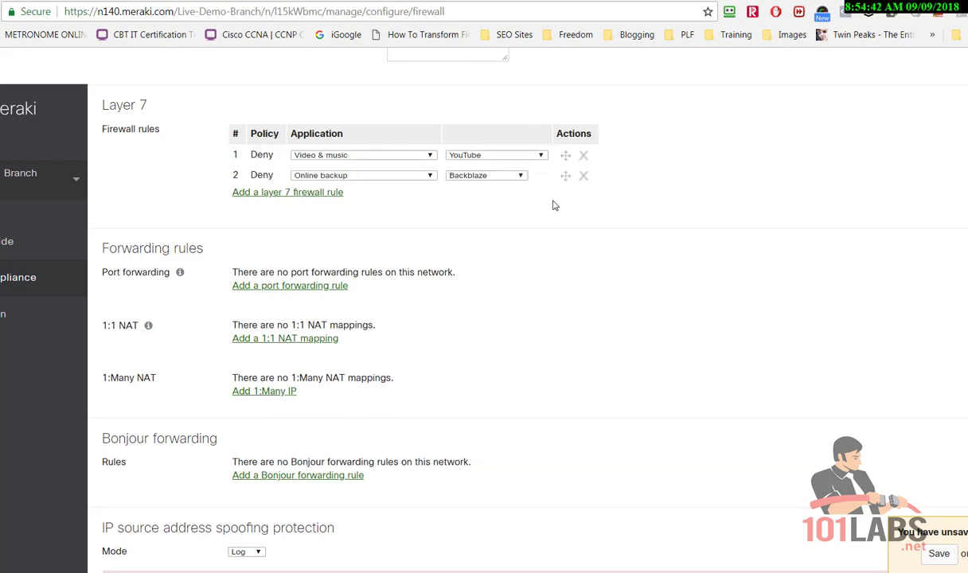
Add a third Layer 7 deny rule matching HTTP hostname 101labs.net
{"action": "left_click", "coordinate": [297, 196]}
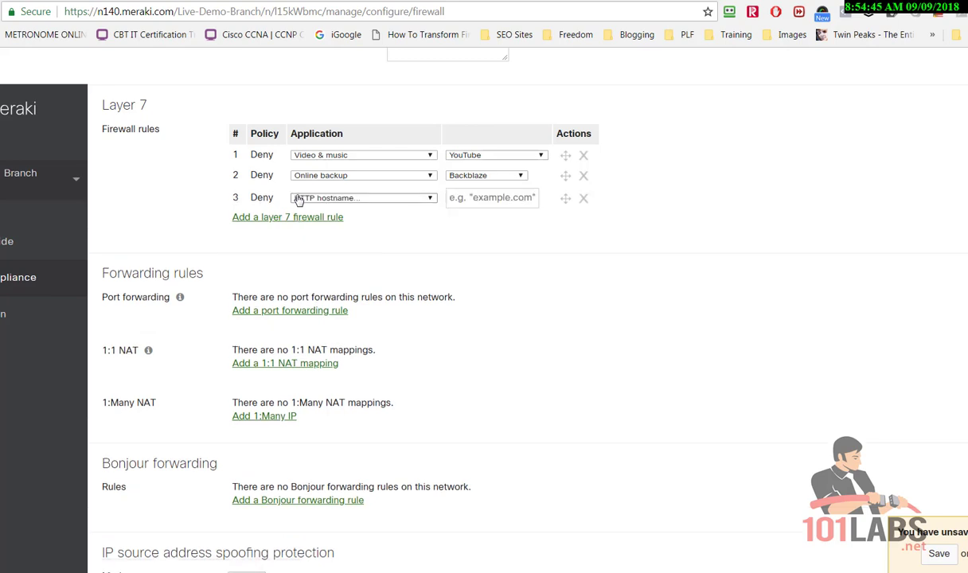
{"action": "left_click", "coordinate": [421, 200]}
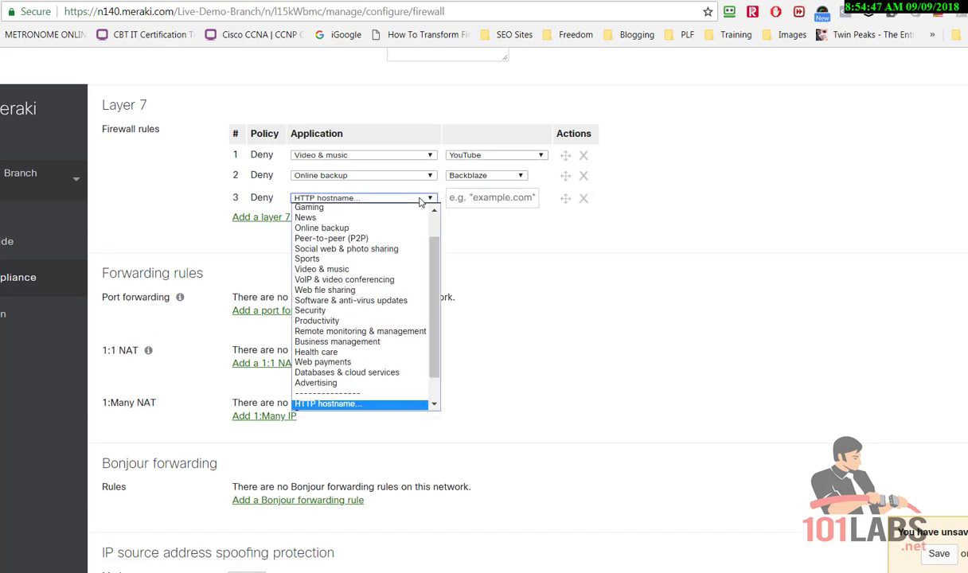
{"action": "scroll", "coordinate": [409, 258], "scroll_direction": "down", "scroll_amount": 2}
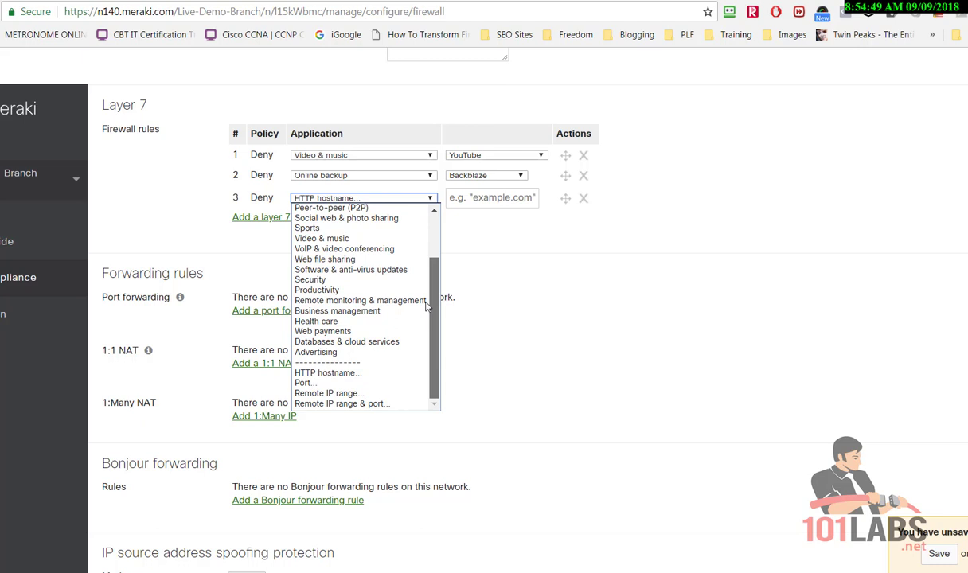
{"action": "left_click", "coordinate": [374, 372]}
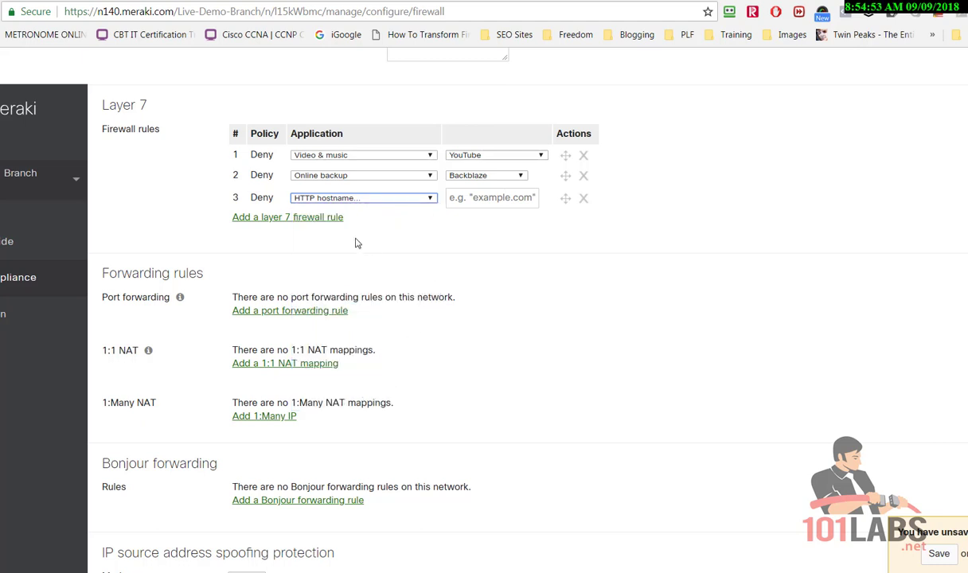
{"action": "left_click", "coordinate": [500, 203]}
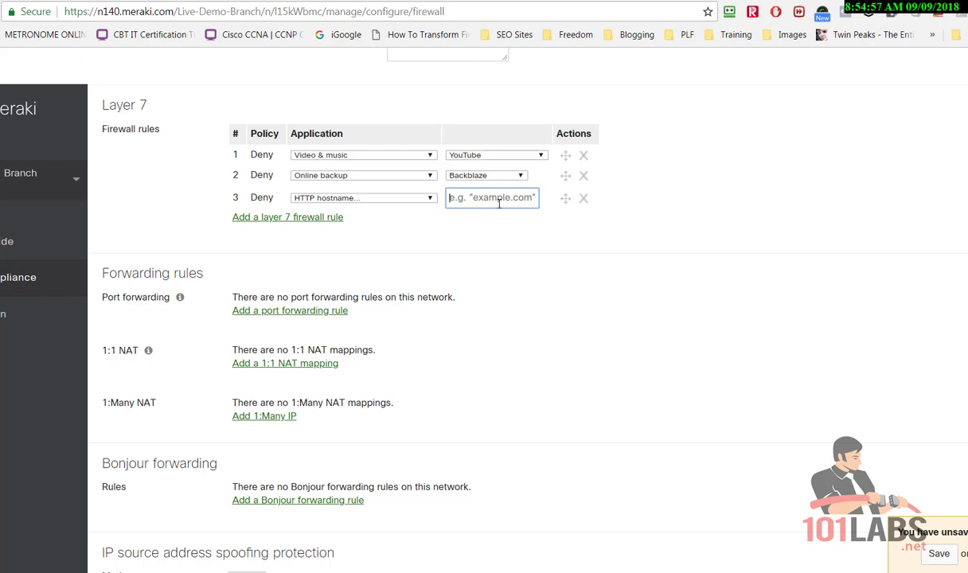
{"action": "type", "text": "101labs.net"}
{"action": "left_click", "coordinate": [482, 244]}
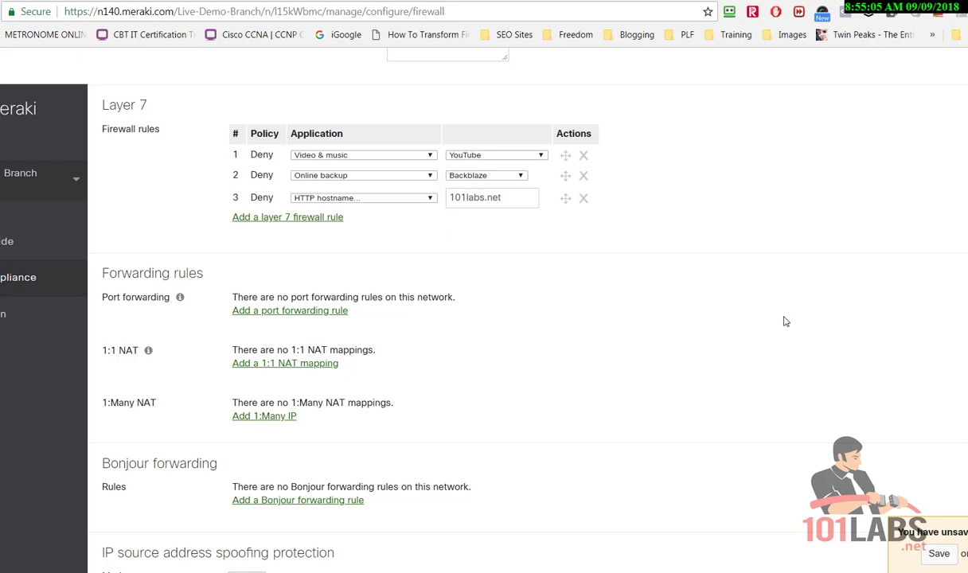
Save the three Layer 7 firewall rules with Save Changes at the bottom of the page
{"action": "scroll", "coordinate": [808, 383], "scroll_direction": "down", "scroll_amount": 2}
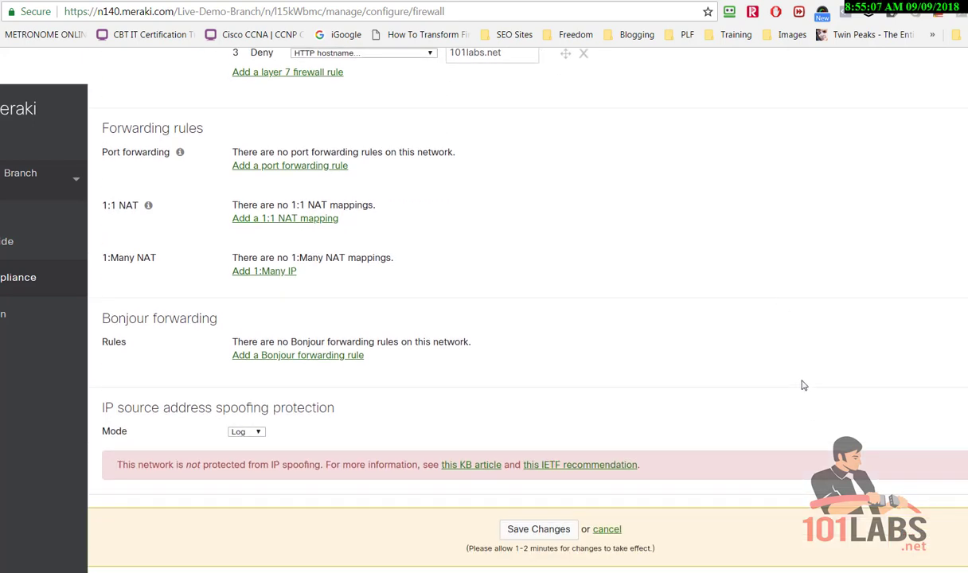
{"action": "scroll", "coordinate": [804, 385], "scroll_direction": "down", "scroll_amount": 1}
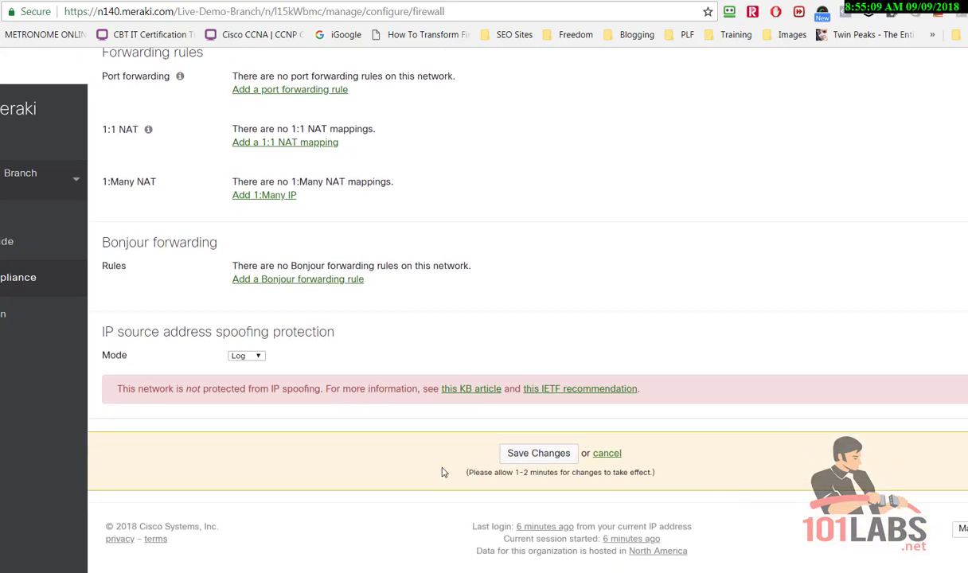
{"action": "left_click", "coordinate": [530, 457]}
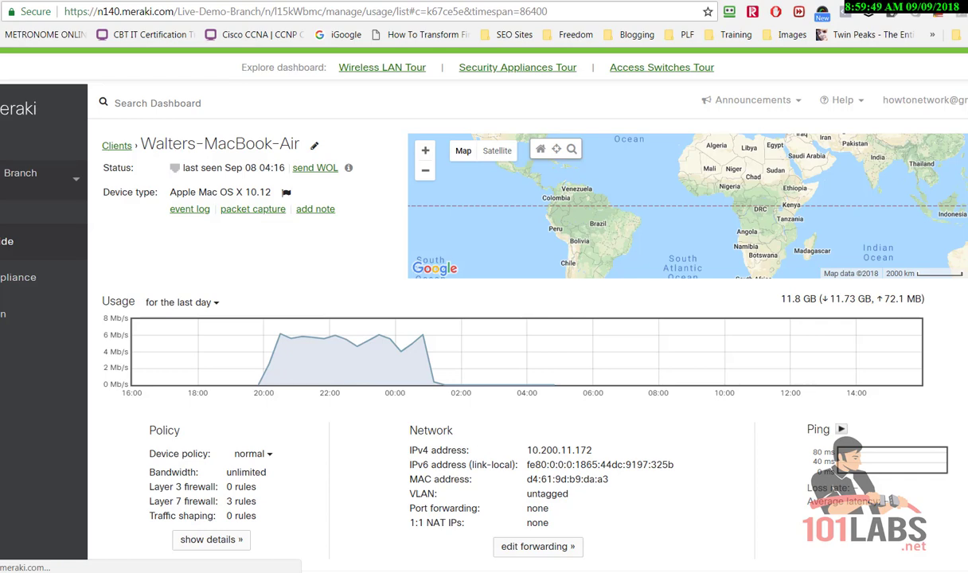
{"action": "key", "text": "alt+Left"}
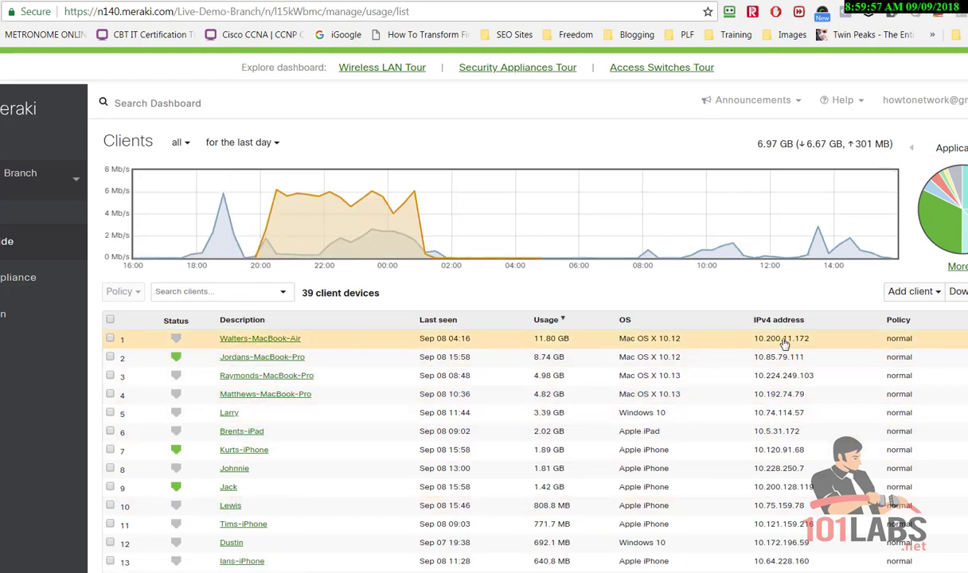
{"action": "left_click", "coordinate": [244, 339]}
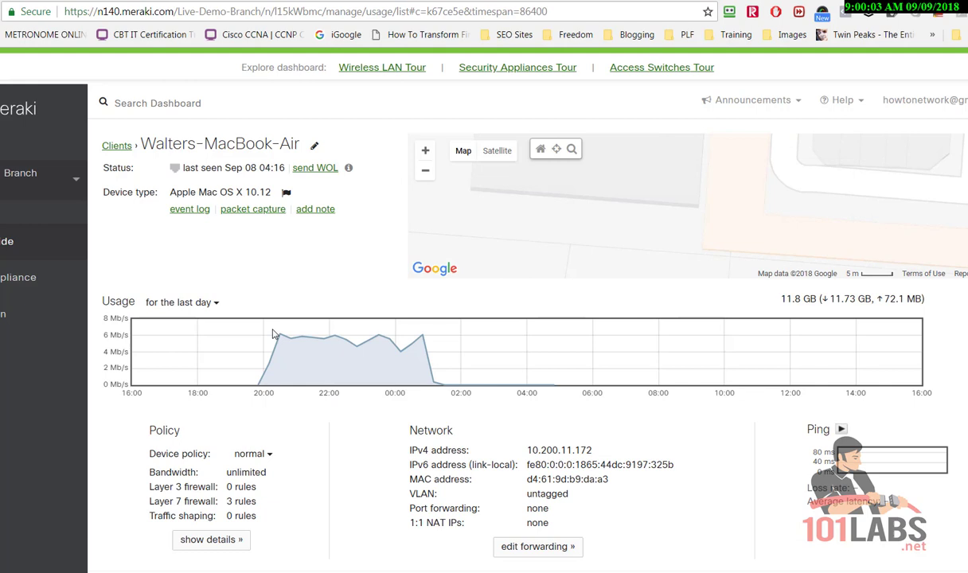
{"action": "scroll", "coordinate": [528, 319], "scroll_direction": "down", "scroll_amount": 1}
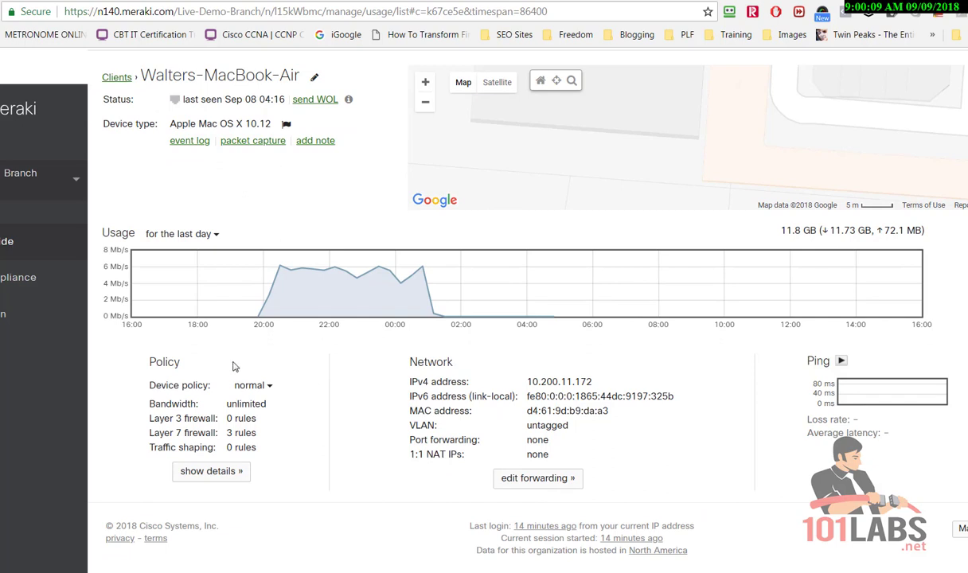
{"action": "left_click", "coordinate": [269, 386]}
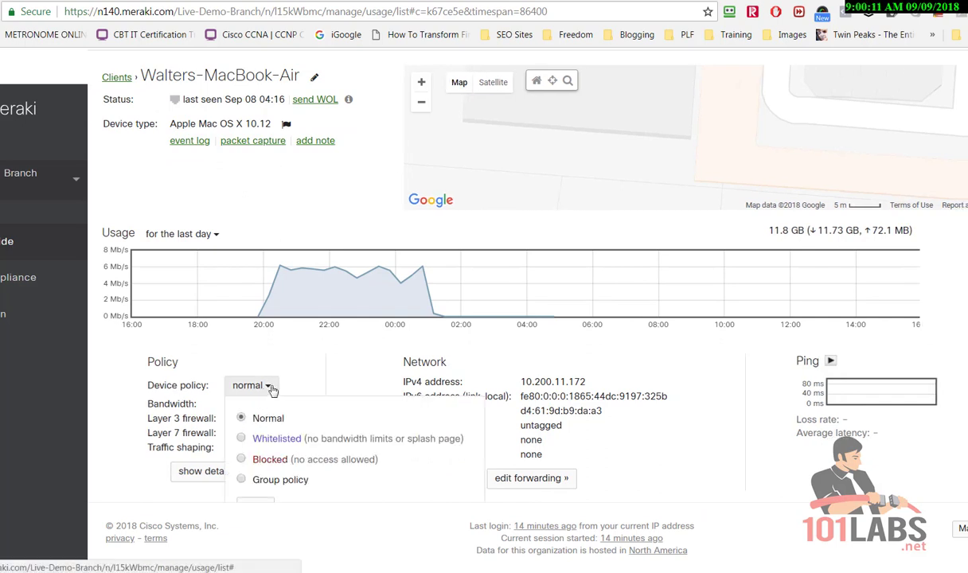
{"action": "left_click", "coordinate": [23, 423]}
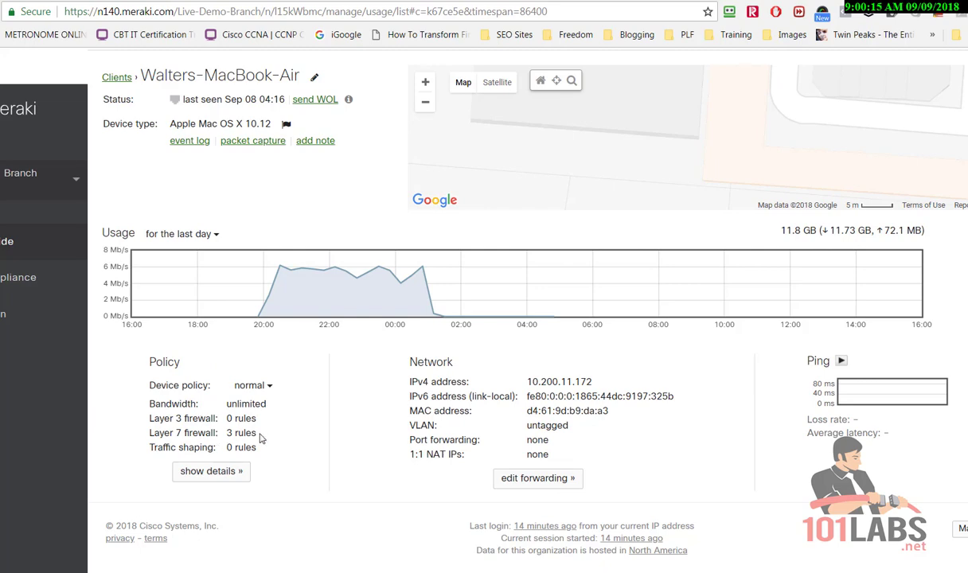
{"action": "left_click", "coordinate": [209, 471]}
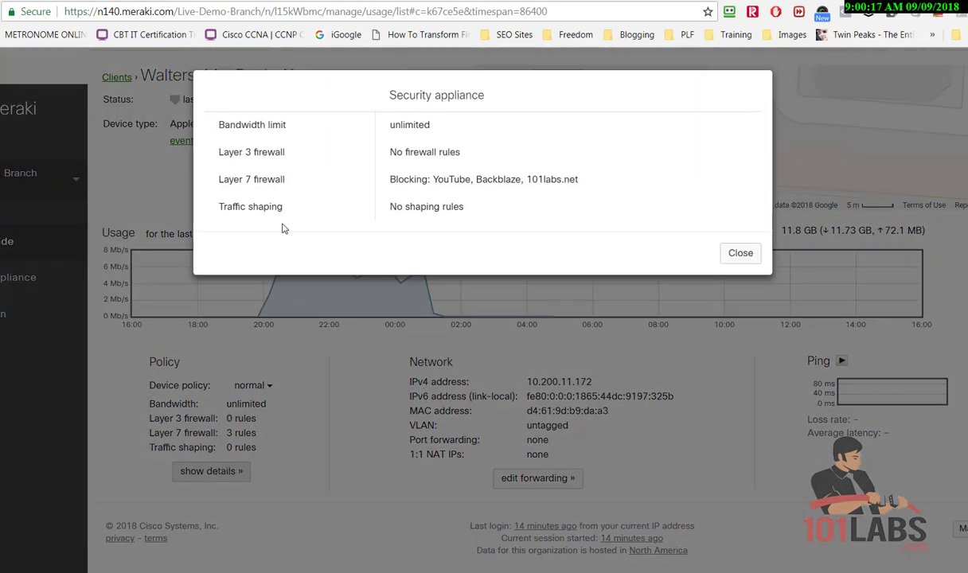
{"action": "left_click_drag", "start_coordinate": [590, 180], "coordinate": [208, 172]}
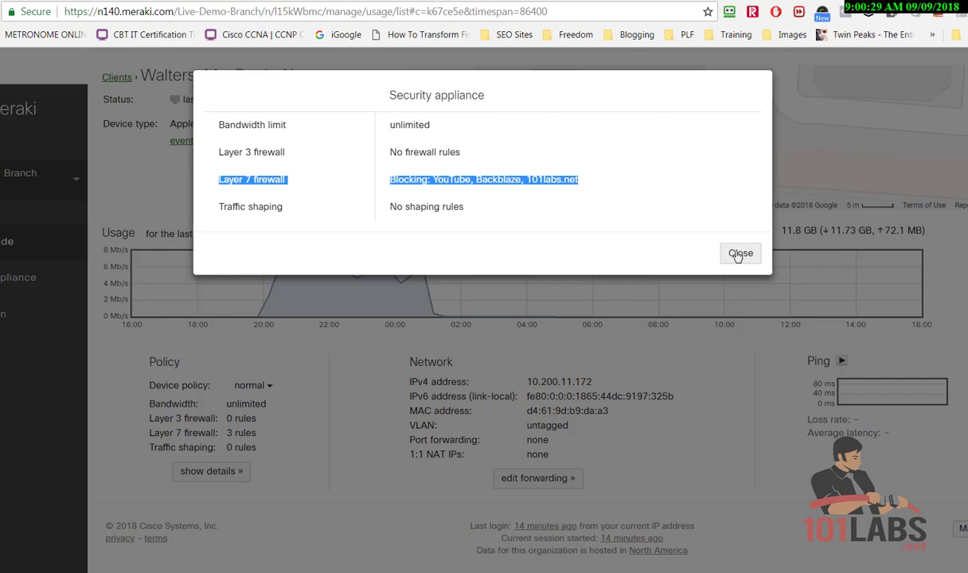
{"action": "left_click", "coordinate": [739, 255]}
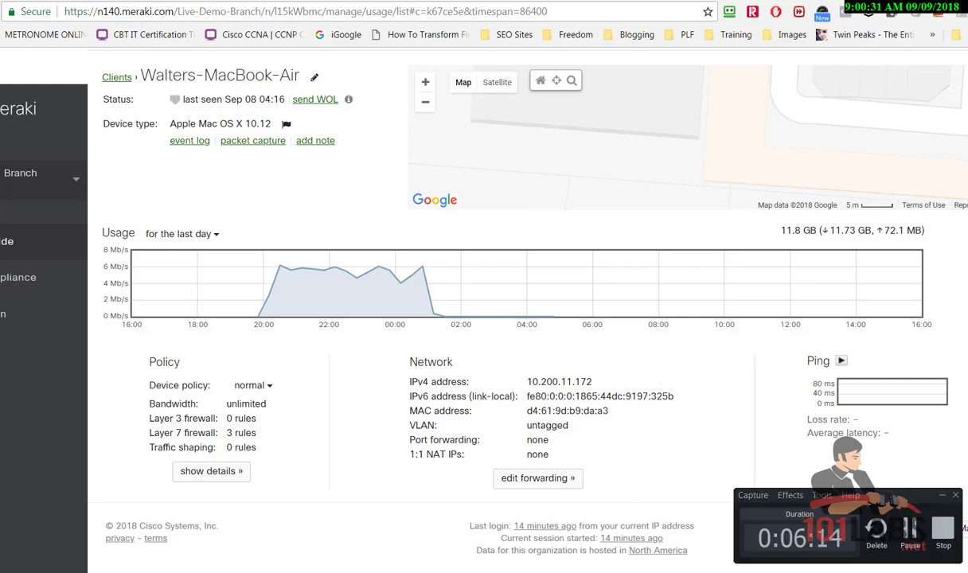